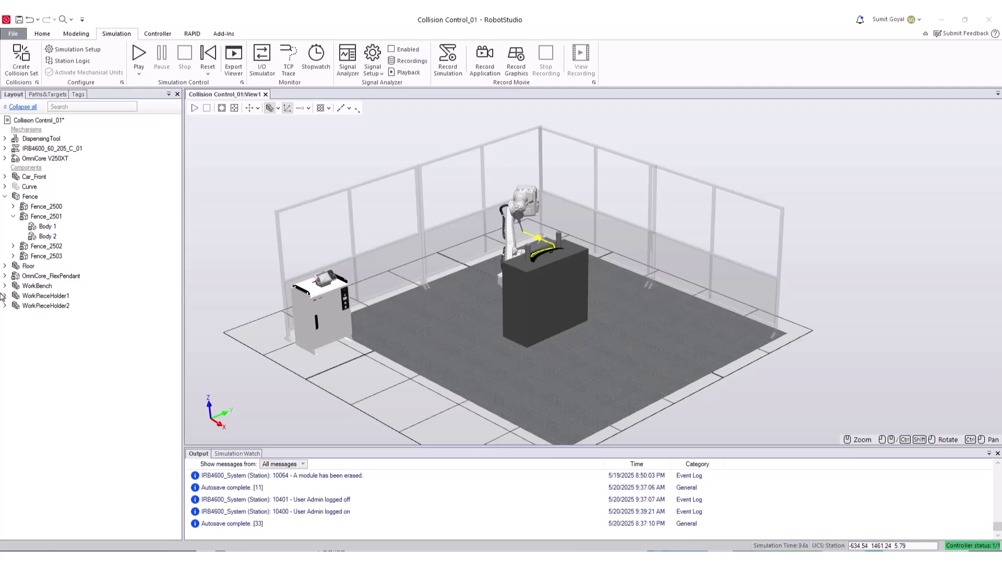
# Identify the robot and the dispensing tool, then orbit and pan around the robot cell.
pyautogui.click(73, 149)
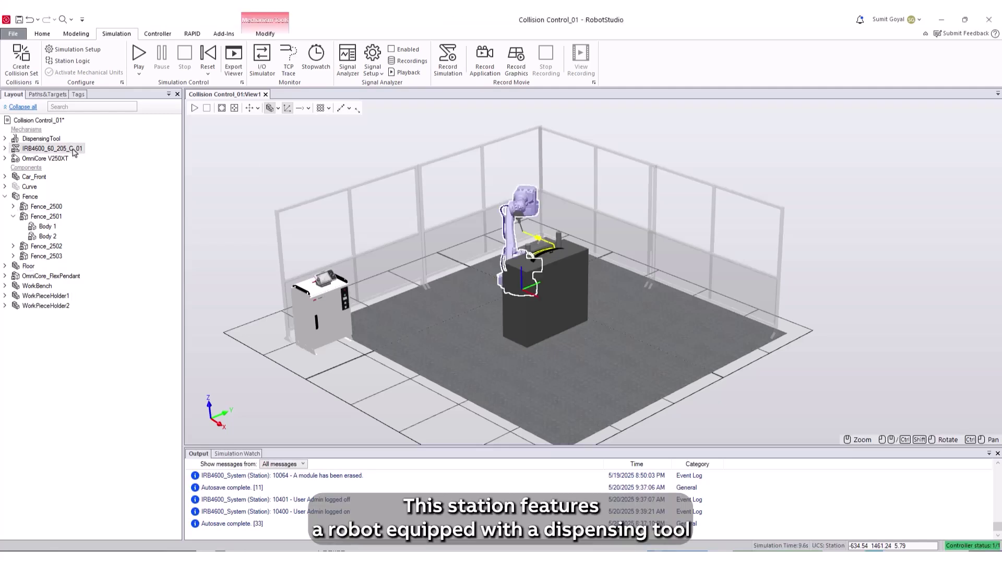
pyautogui.click(52, 139)
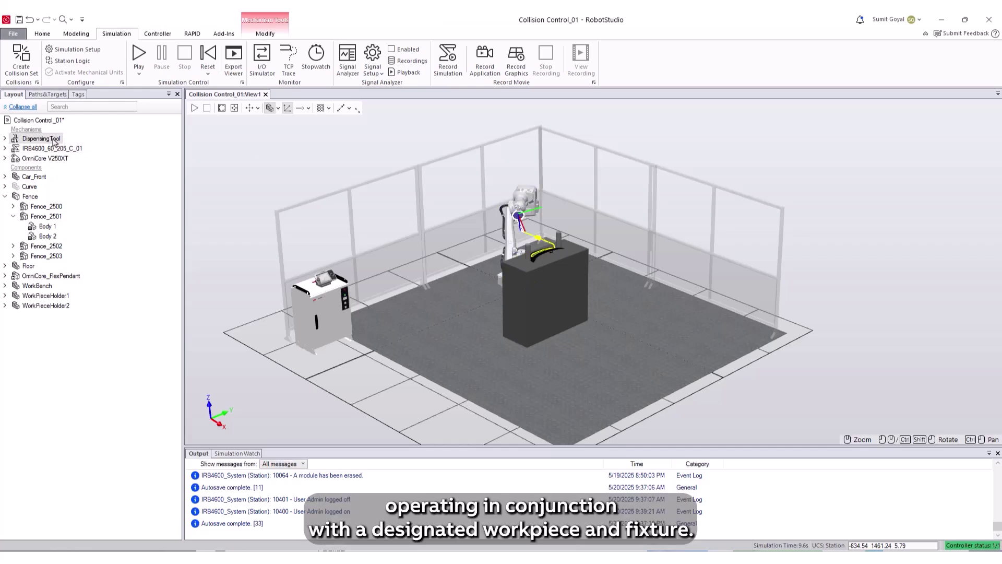
pyautogui.click(902, 177)
pyautogui.scroll(5, 697, 169)
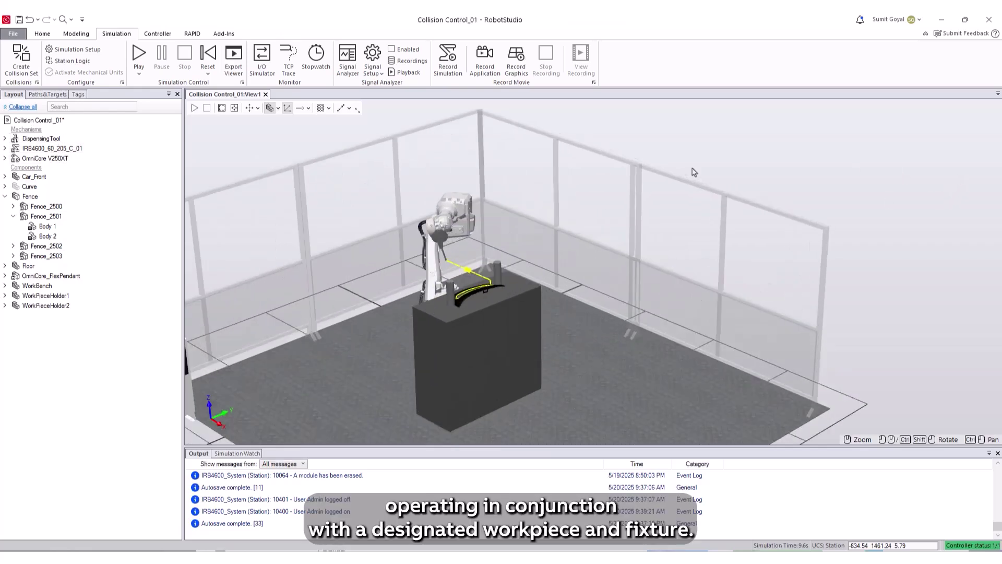
pyautogui.keyDown('ctrl'); pyautogui.keyDown('shift'); pyautogui.moveTo(705, 157); pyautogui.dragTo(690, 162); pyautogui.keyUp('shift'); pyautogui.keyUp('ctrl')
pyautogui.scroll(5, 650, 265)
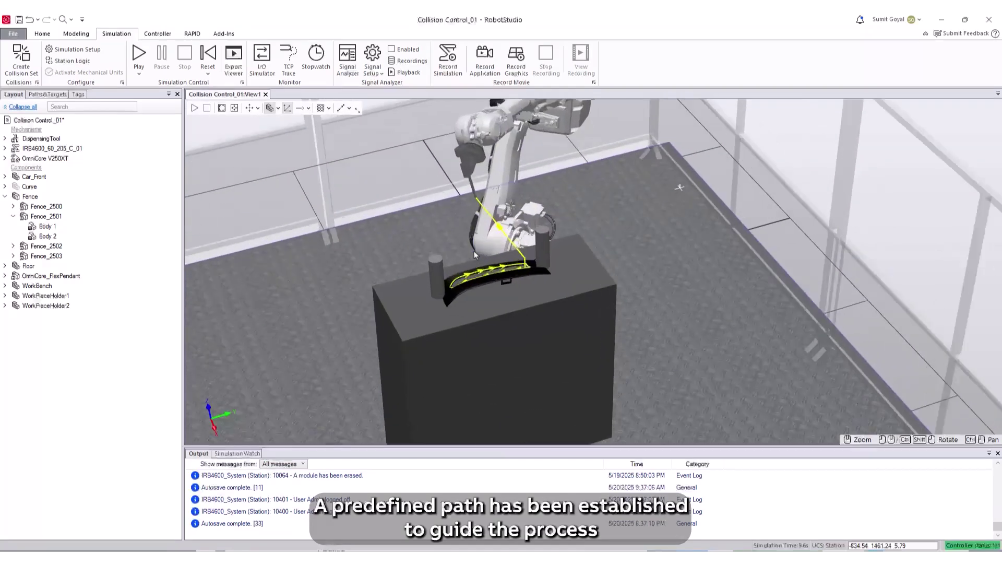
pyautogui.keyDown('ctrl'); pyautogui.moveTo(650, 266); pyautogui.dragTo(685, 261); pyautogui.keyUp('ctrl')
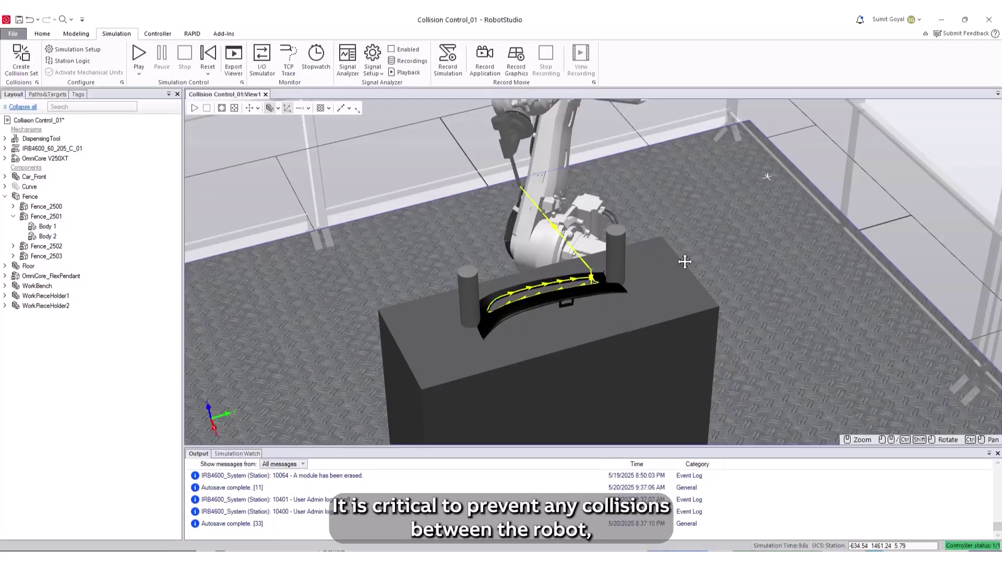
pyautogui.scroll(-5, 685, 261)
pyautogui.scroll(-3, 685, 262)
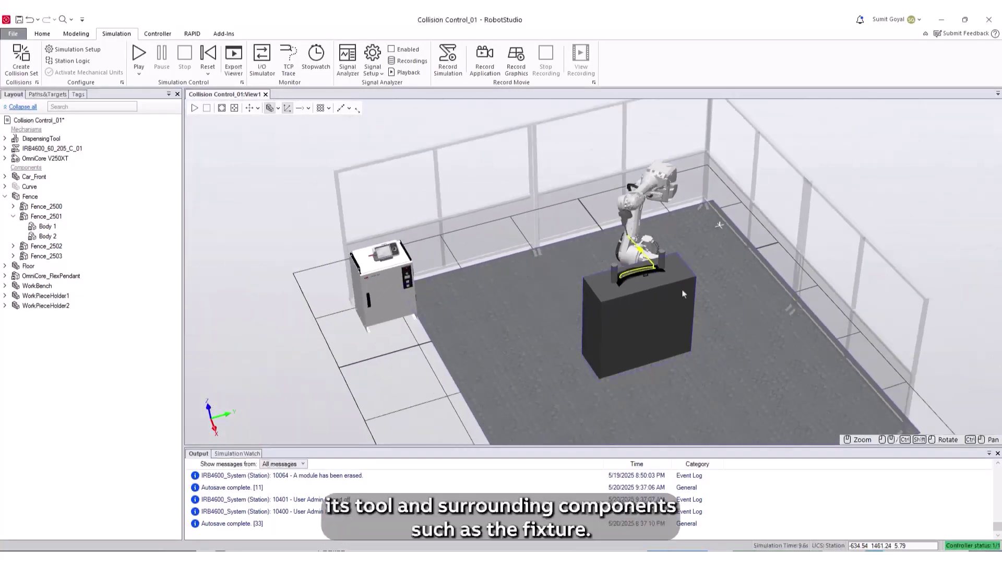
pyautogui.keyDown('ctrl'); pyautogui.keyDown('shift'); pyautogui.moveTo(685, 292); pyautogui.dragTo(722, 304); pyautogui.keyUp('shift'); pyautogui.keyUp('ctrl')
pyautogui.scroll(-4, 708, 290)
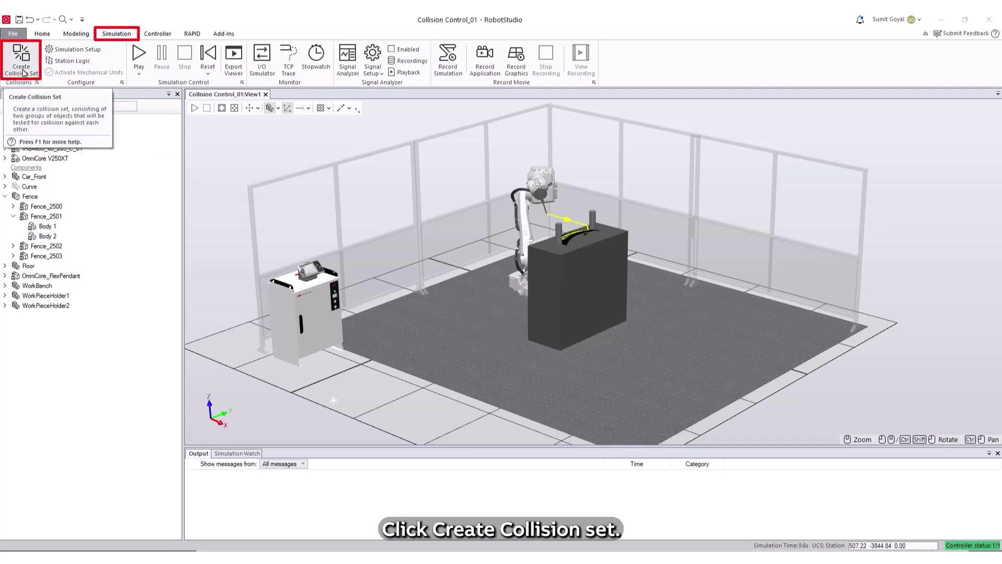
# Create CollisionSet_4, expand its ObjectsA and ObjectsB groups, and add DispensingTool to ObjectsA.
pyautogui.click(22, 73)
pyautogui.click(4, 324)
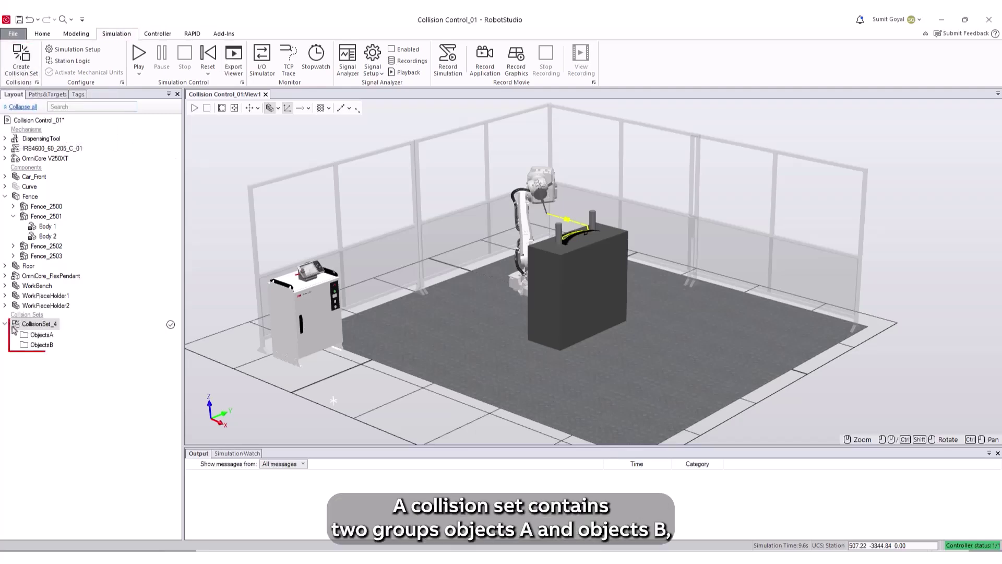
pyautogui.click(50, 335)
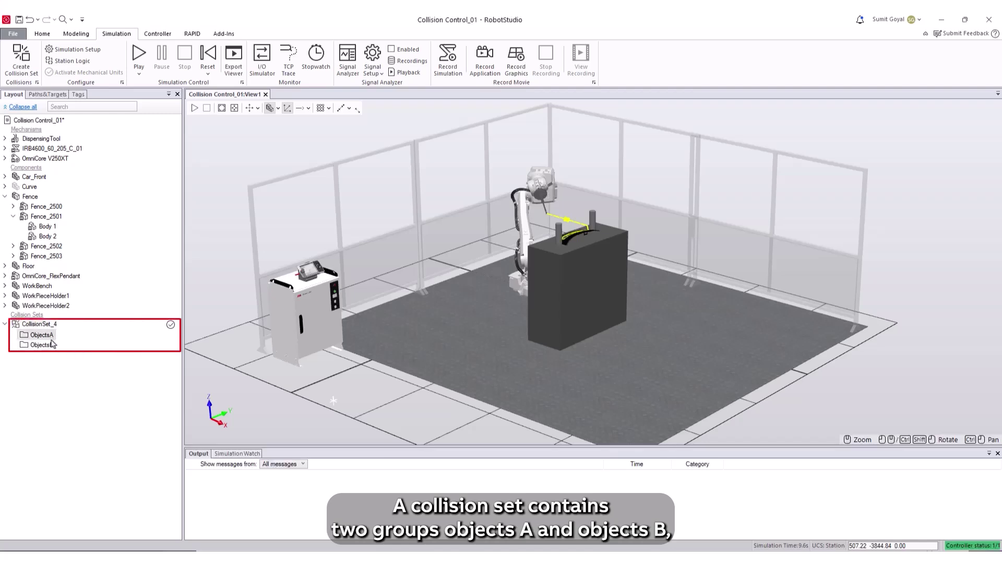
pyautogui.click(52, 346)
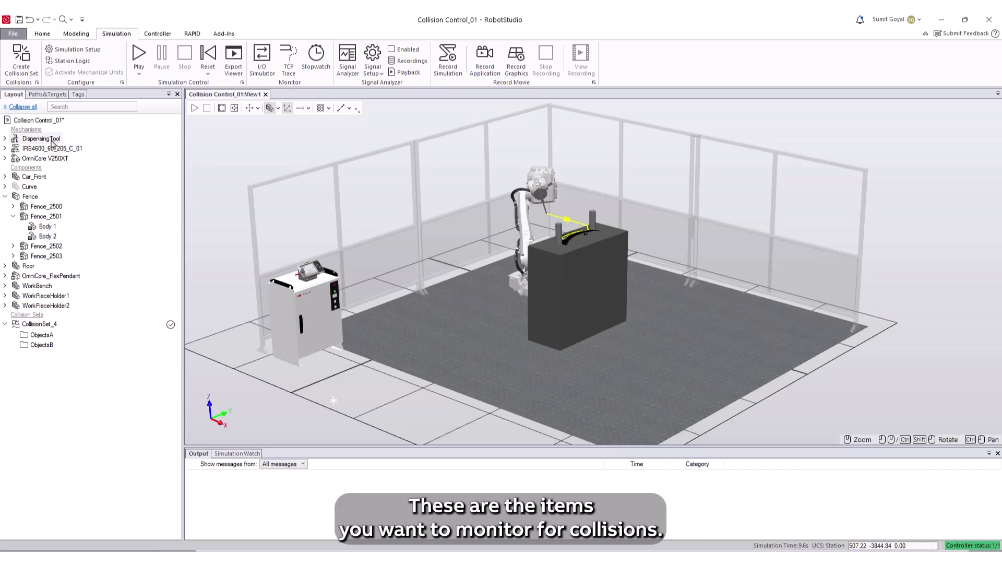
pyautogui.moveTo(51, 140); pyautogui.dragTo(47, 336)
# Put WorkPieceHolder1 and WorkPieceHolder2 into CollisionSet_4's ObjectsB group.
pyautogui.click(13, 334)
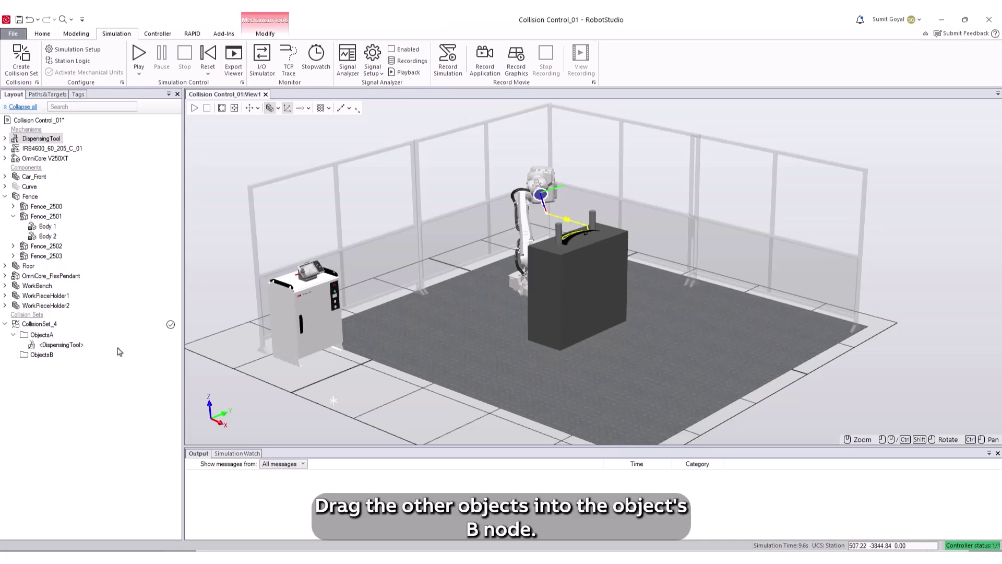
pyautogui.click(63, 298)
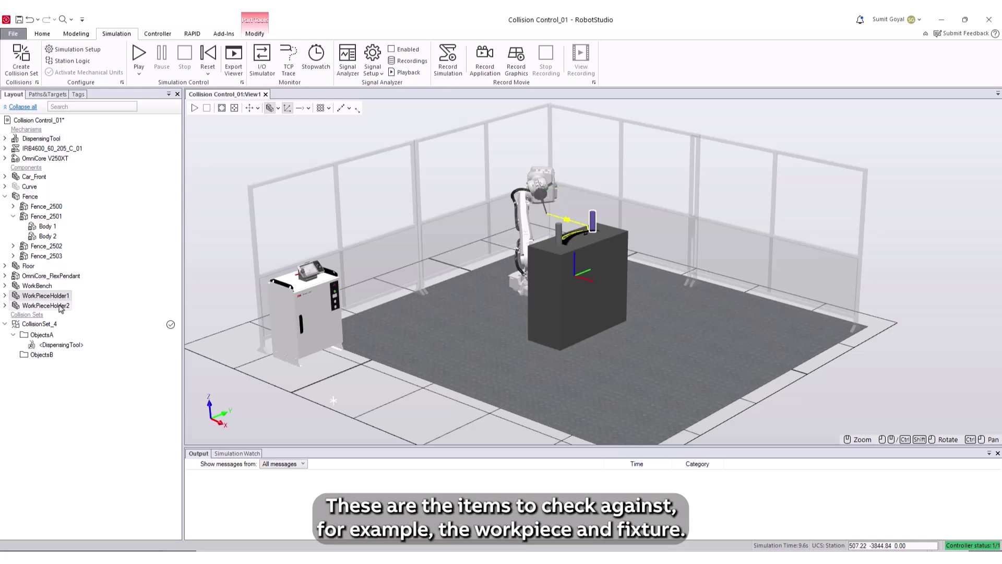
pyautogui.keyDown('ctrl'); pyautogui.click(61, 307); pyautogui.keyUp('ctrl')
pyautogui.moveTo(61, 308); pyautogui.dragTo(19, 360)
pyautogui.click(13, 354)
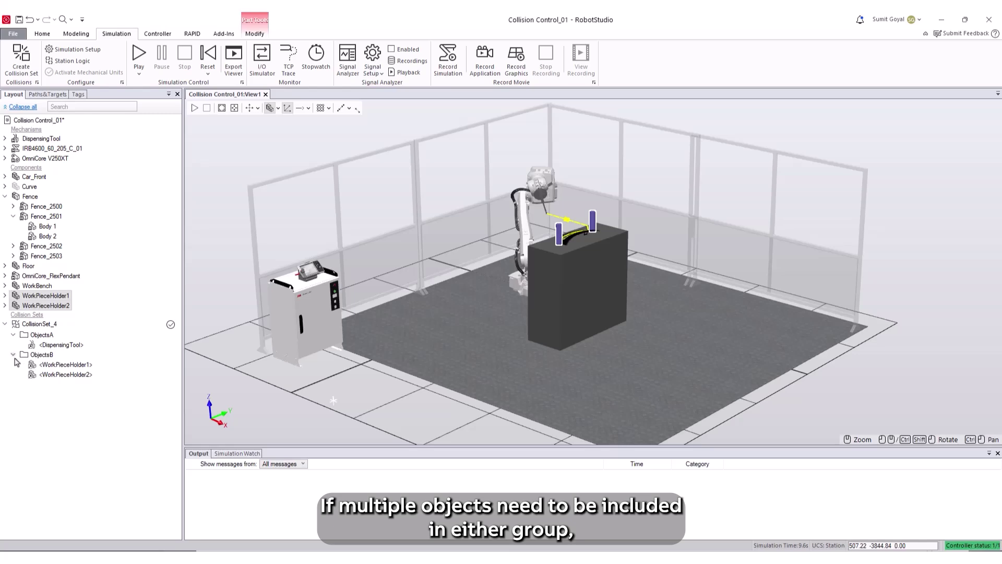
pyautogui.click(31, 413)
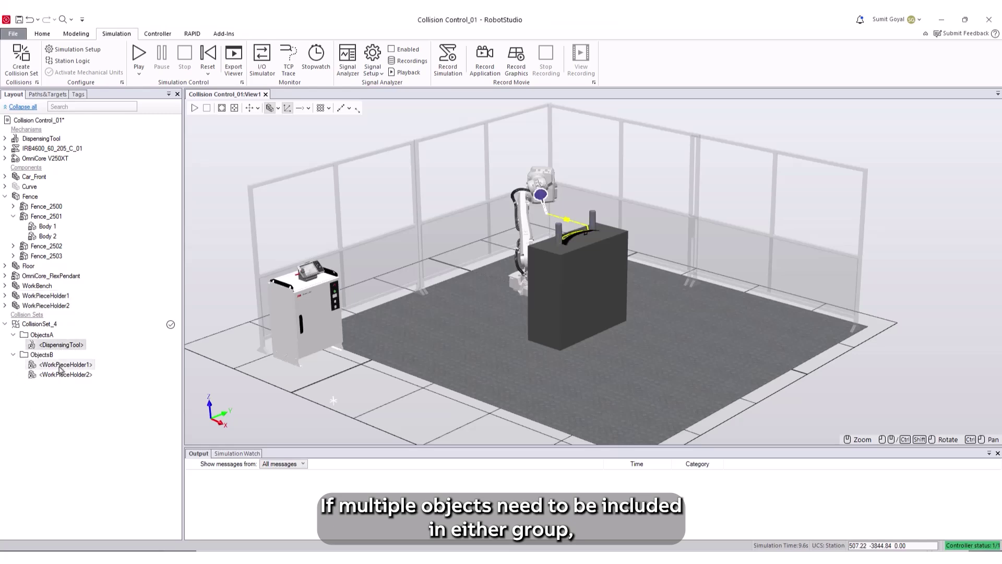
# Add the WorkBench to ObjectsB and the IRB4600_60_205_C_01 robot to ObjectsA.
pyautogui.click(560, 310)
pyautogui.moveTo(43, 291); pyautogui.dragTo(47, 360)
pyautogui.click(66, 418)
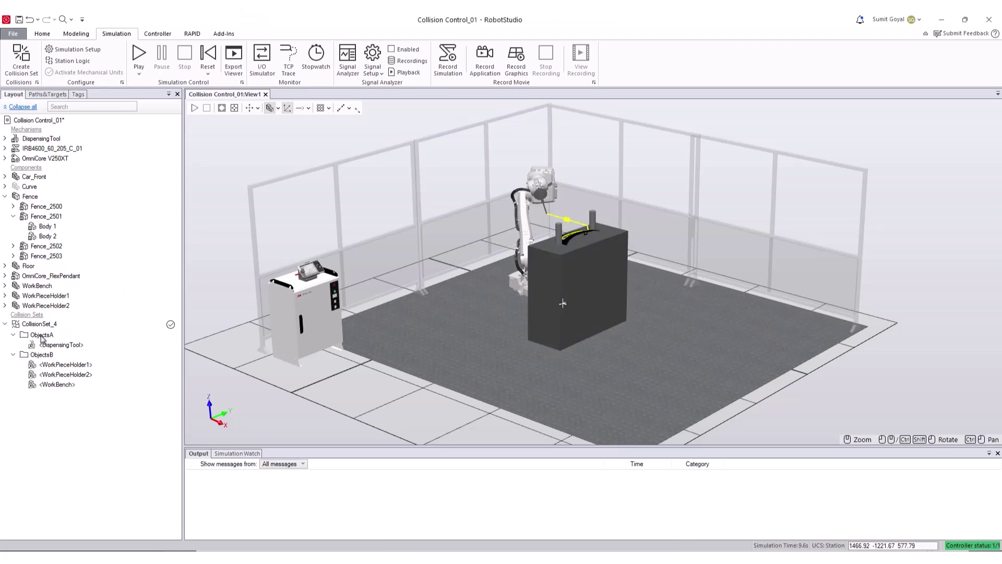
pyautogui.moveTo(52, 148); pyautogui.dragTo(52, 336)
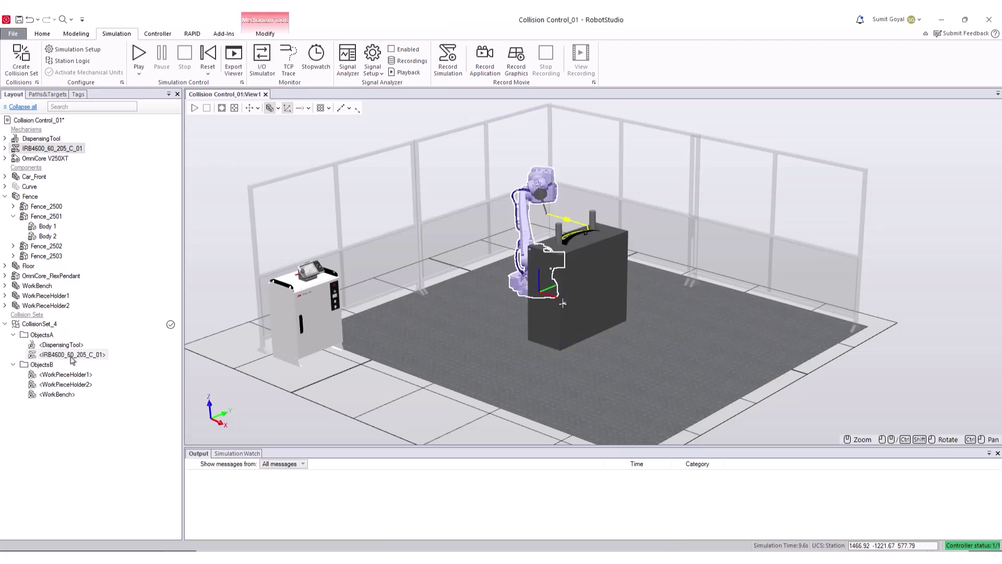
pyautogui.click(124, 364)
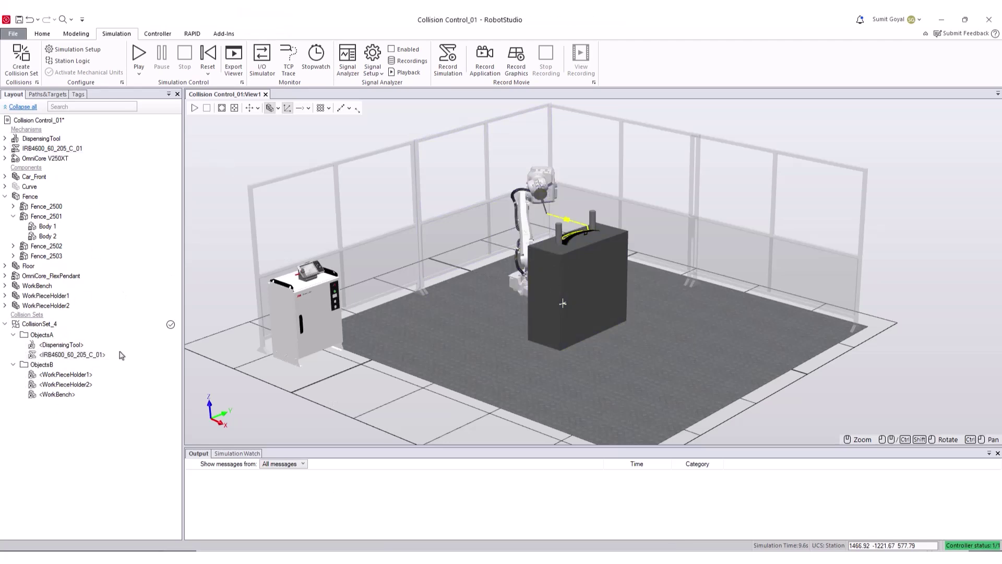
# Open CollisionSet_4's Modify Collision set settings, keep highlighting on colliding parts, and view collision colours.
pyautogui.rightClick(52, 326)
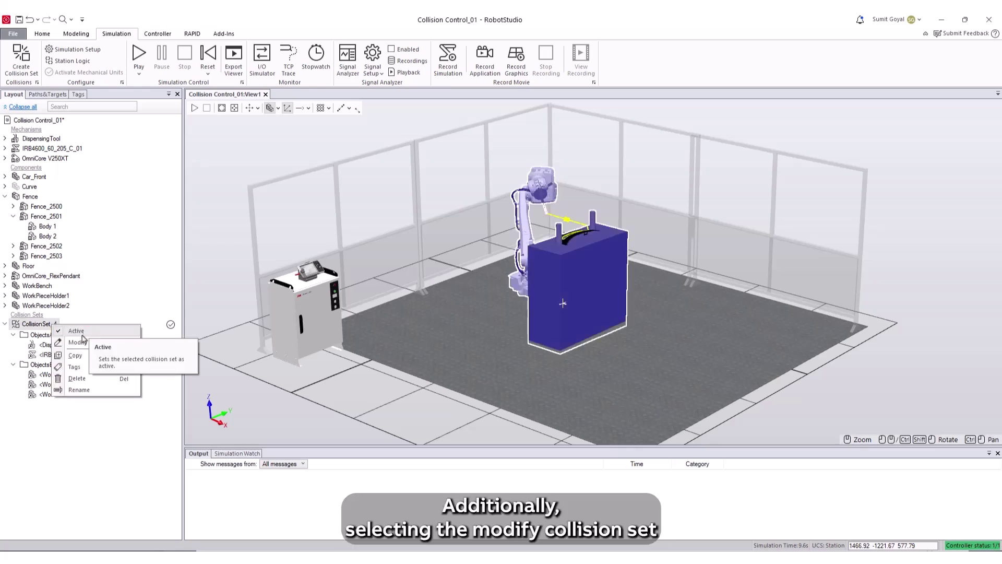
pyautogui.click(81, 344)
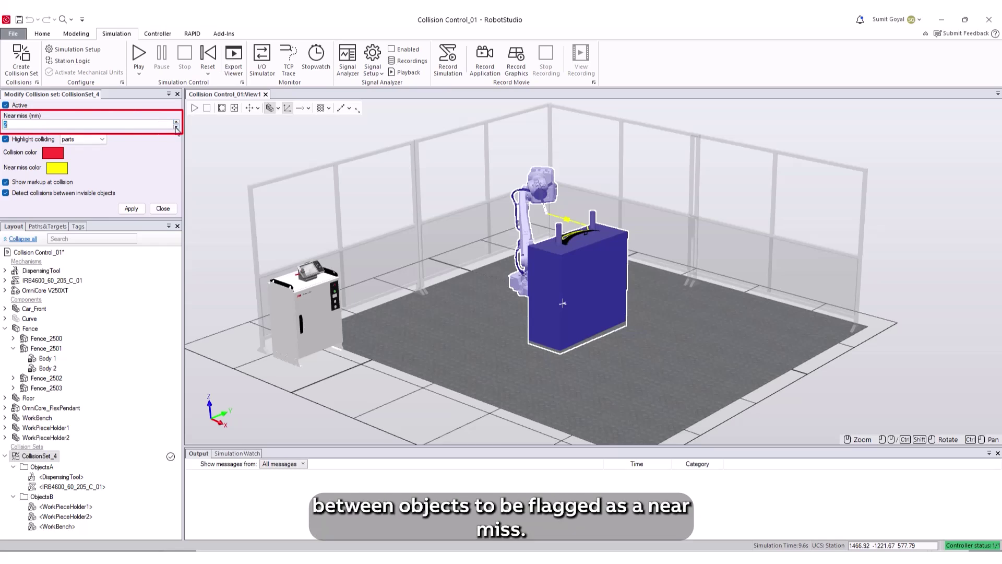
pyautogui.click(96, 140)
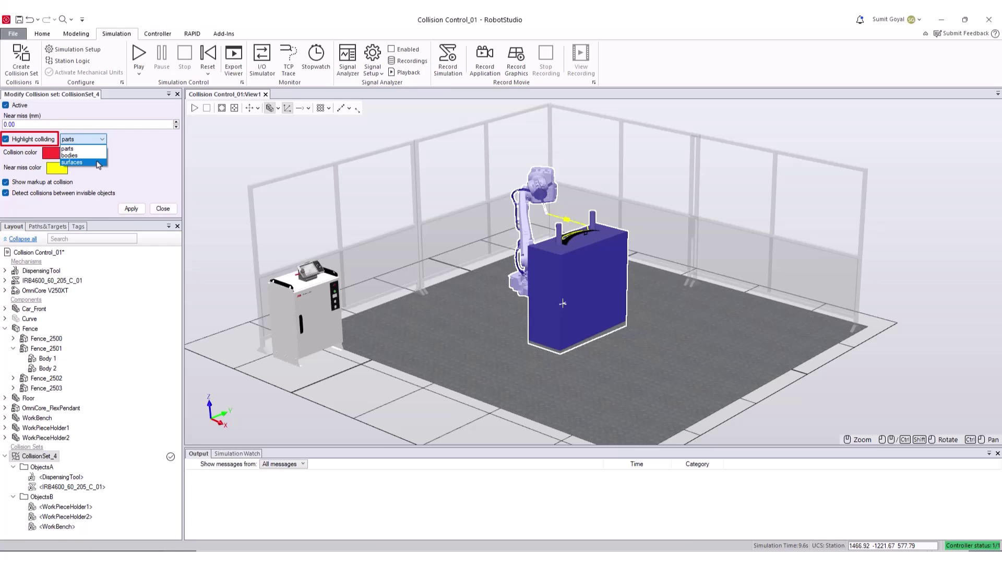
pyautogui.click(129, 172)
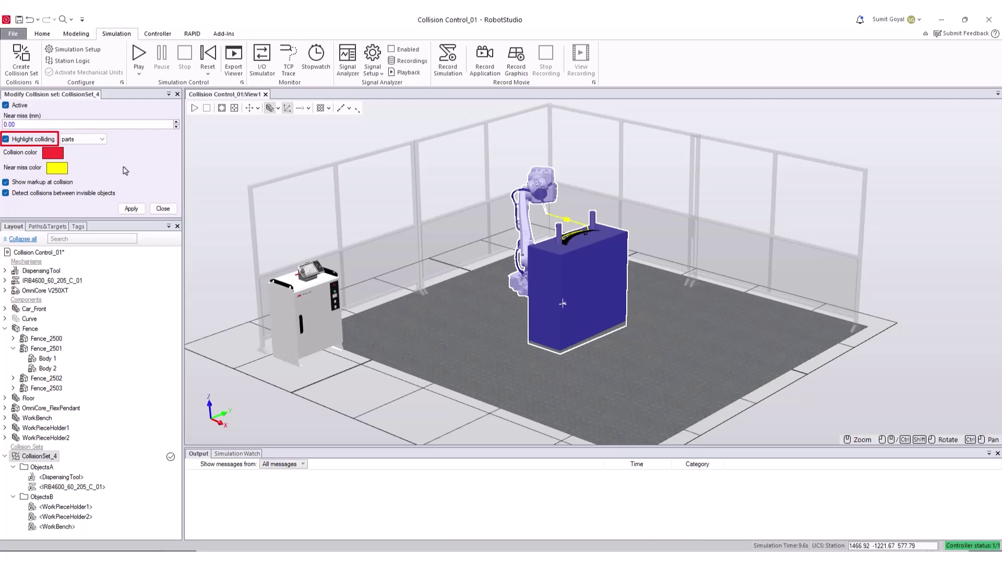
pyautogui.click(59, 157)
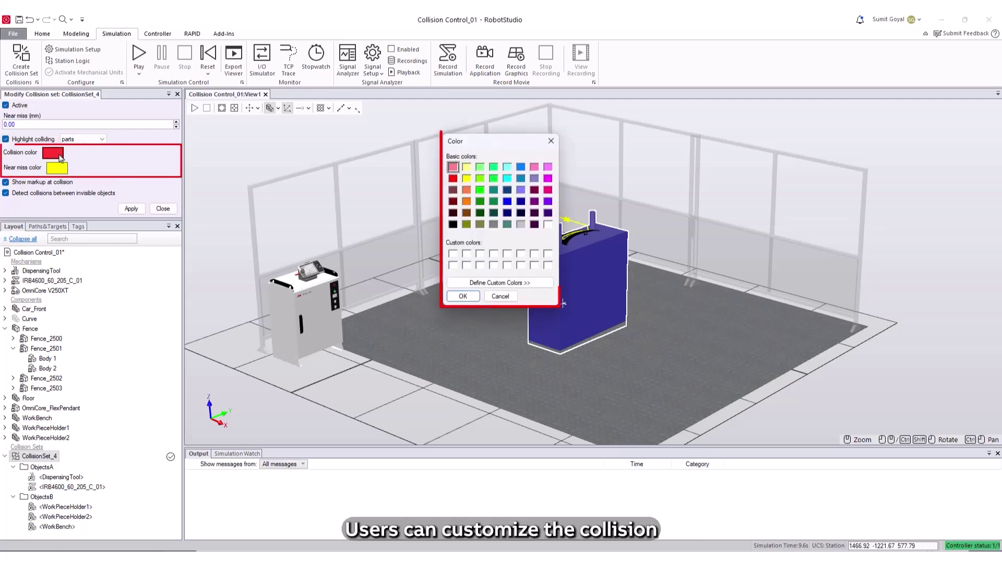
# Apply CollisionSet_4's settings unchanged, keeping red collision and yellow near-miss colours, and close them.
pyautogui.click(464, 296)
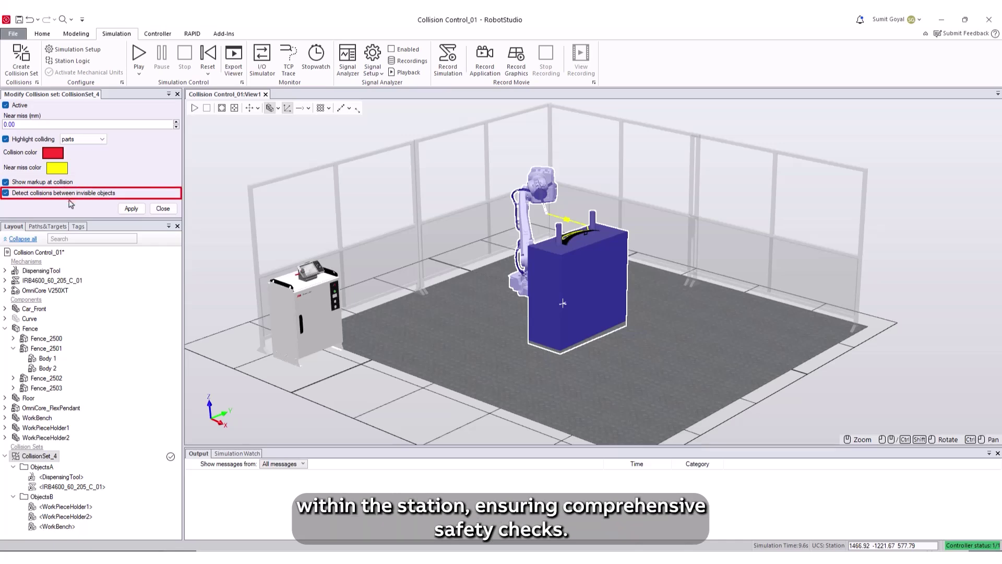
pyautogui.click(130, 209)
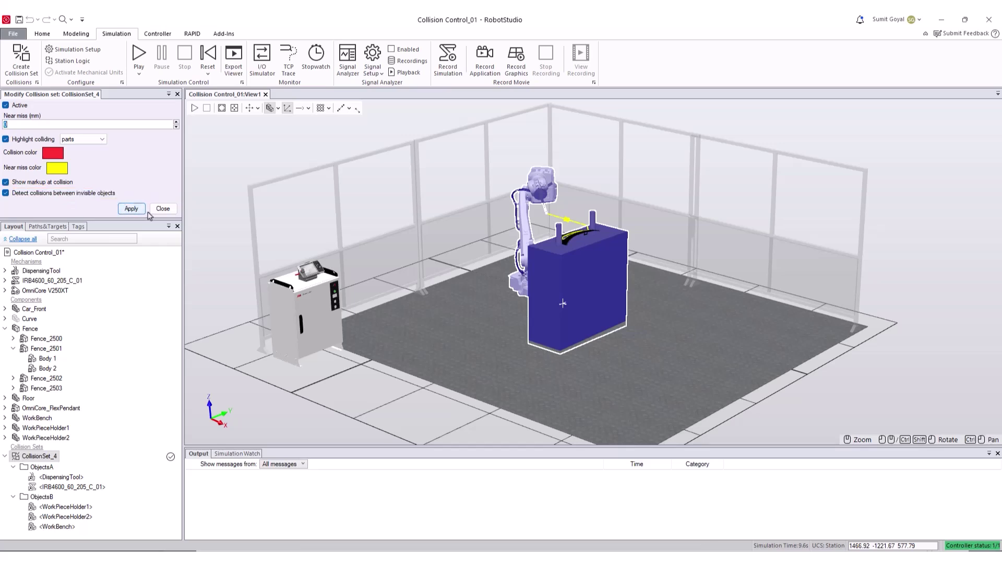
pyautogui.click(151, 210)
pyautogui.rightClick(48, 326)
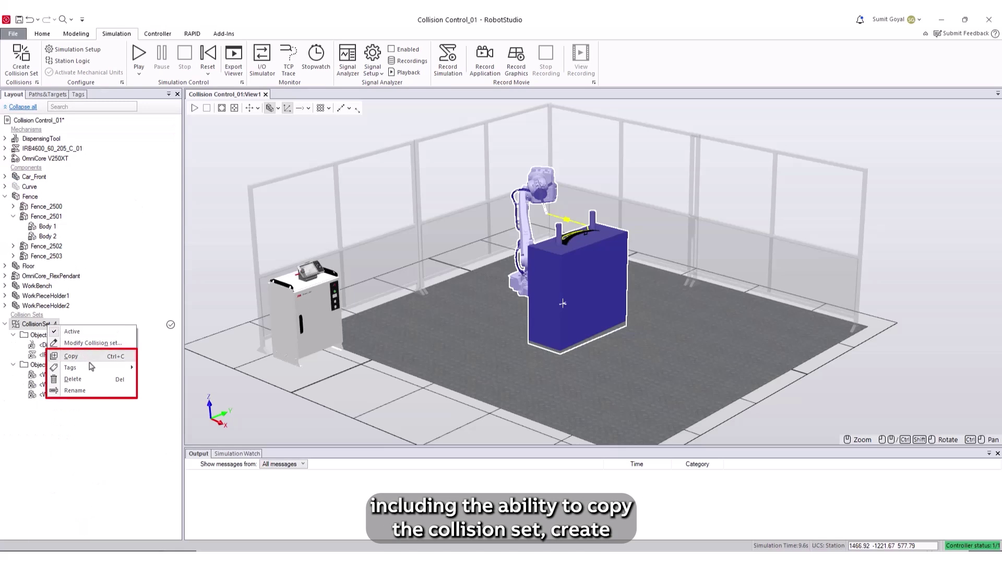
# Dismiss CollisionSet_4's context menu without renaming, deselect it, and start the simulation.
pyautogui.moveTo(97, 370)
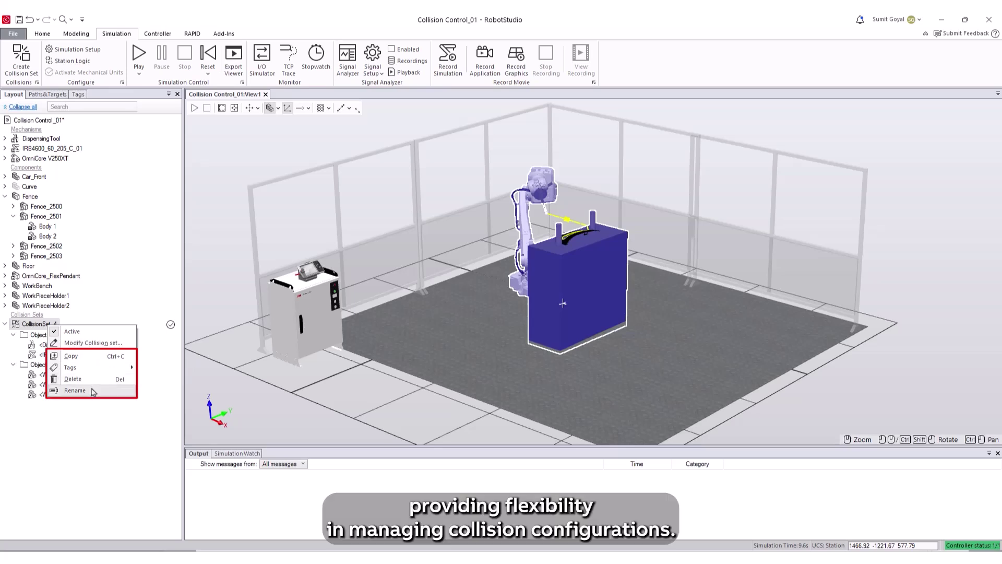
pyautogui.click(93, 421)
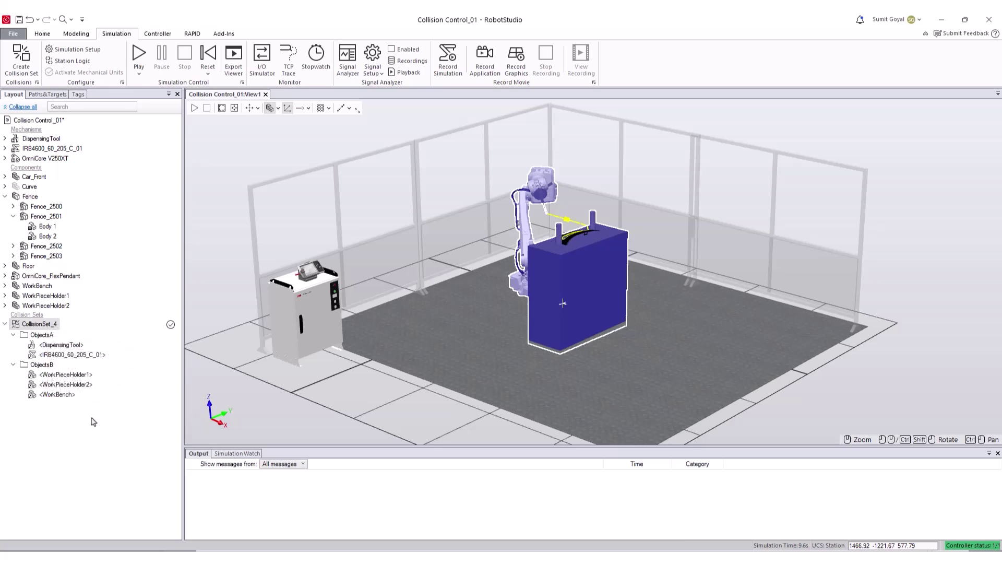
pyautogui.click(114, 428)
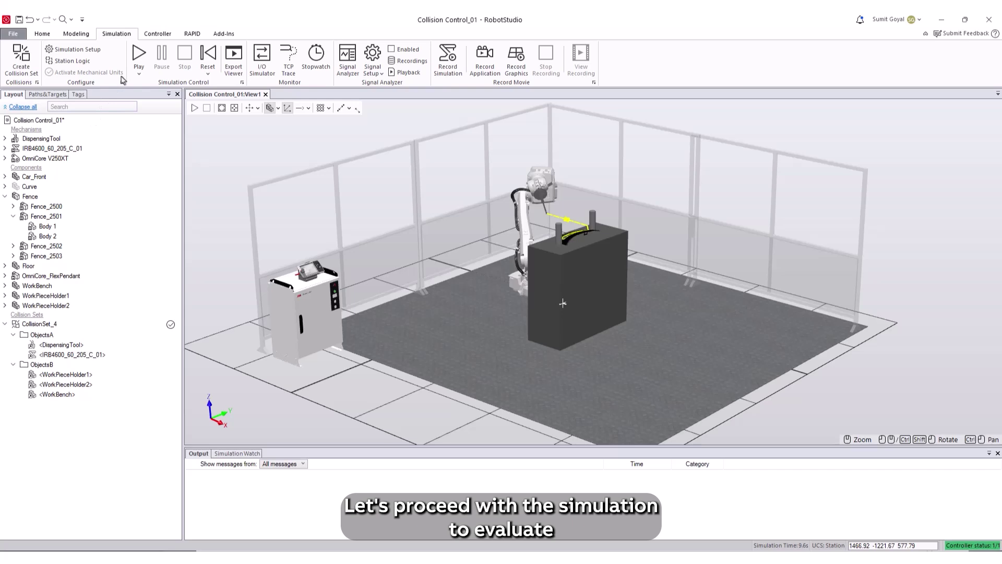
pyautogui.click(139, 63)
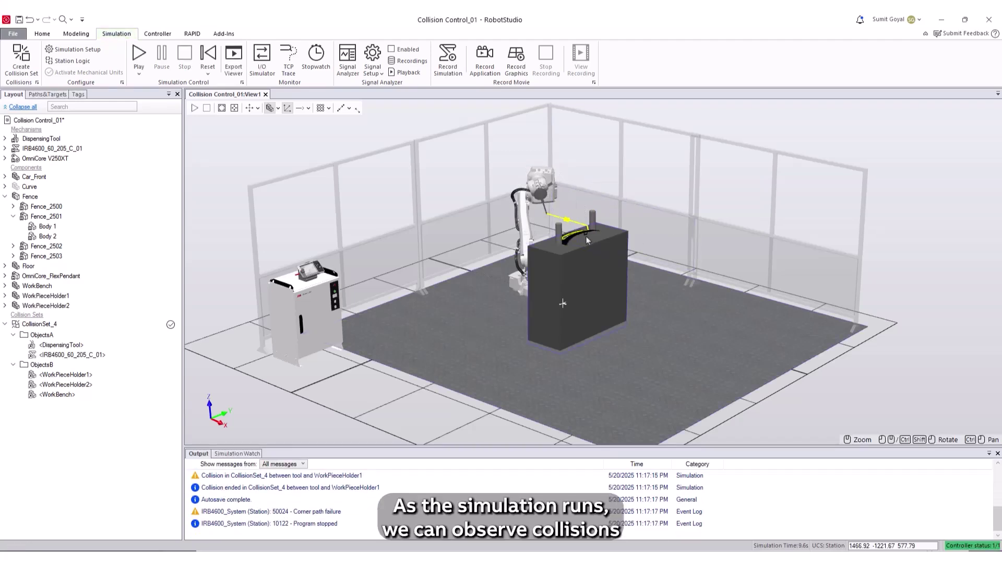
# Rerun and step the simulation, watching the tool collide with WorkPieceHolder2 and WorkPieceHolder1.
pyautogui.scroll(4, 587, 240)
pyautogui.keyDown('ctrl'); pyautogui.keyDown('shift'); pyautogui.moveTo(588, 240); pyautogui.dragTo(602, 290); pyautogui.keyUp('shift'); pyautogui.keyUp('ctrl')
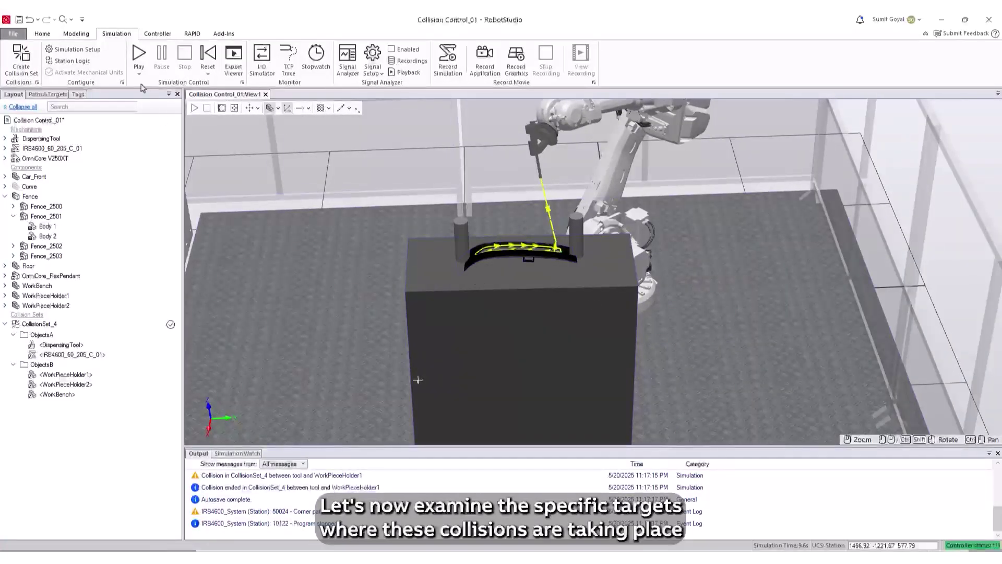
pyautogui.click(138, 53)
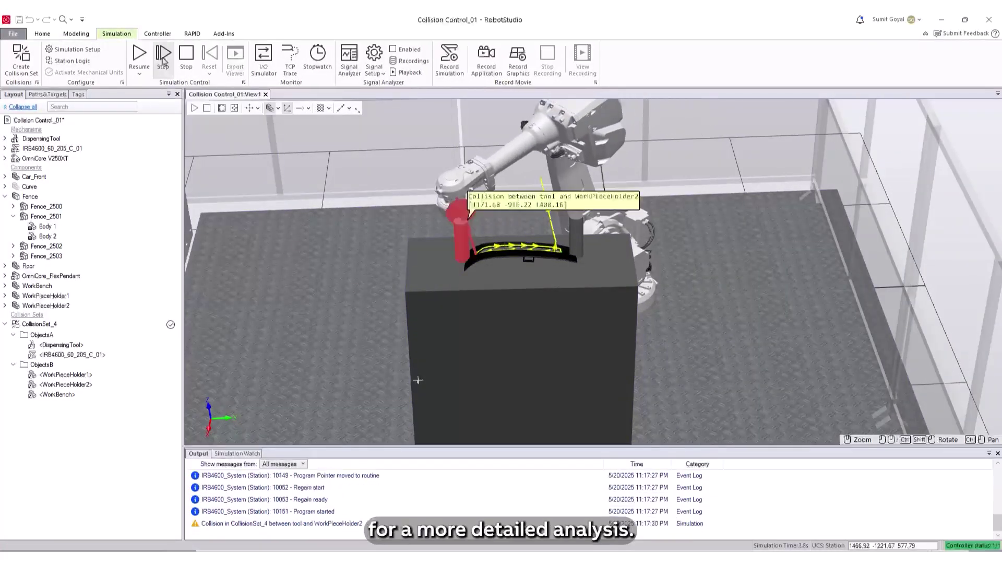
pyautogui.keyDown('ctrl'); pyautogui.keyDown('shift'); pyautogui.moveTo(564, 372); pyautogui.dragTo(510, 326); pyautogui.keyUp('shift'); pyautogui.keyUp('ctrl')
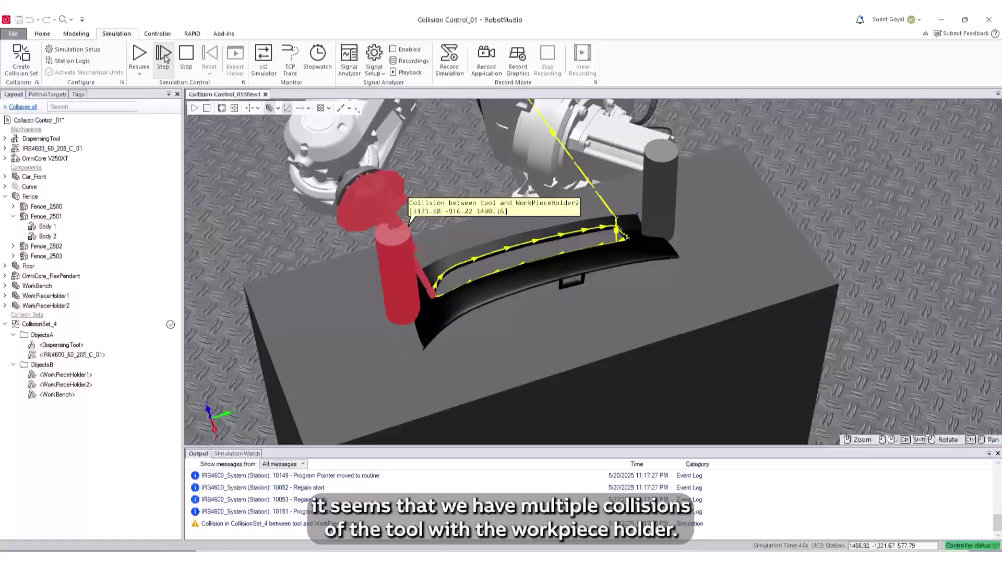
pyautogui.click(163, 56)
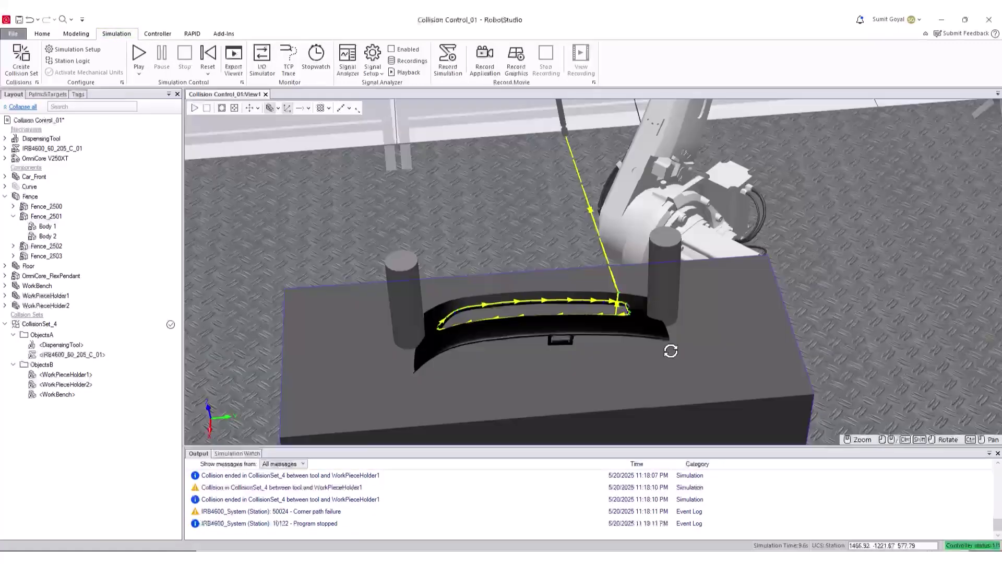
# In Paths&Targets, expand wobjWorkPiece_of to list its waterjet targets.
pyautogui.click(654, 343)
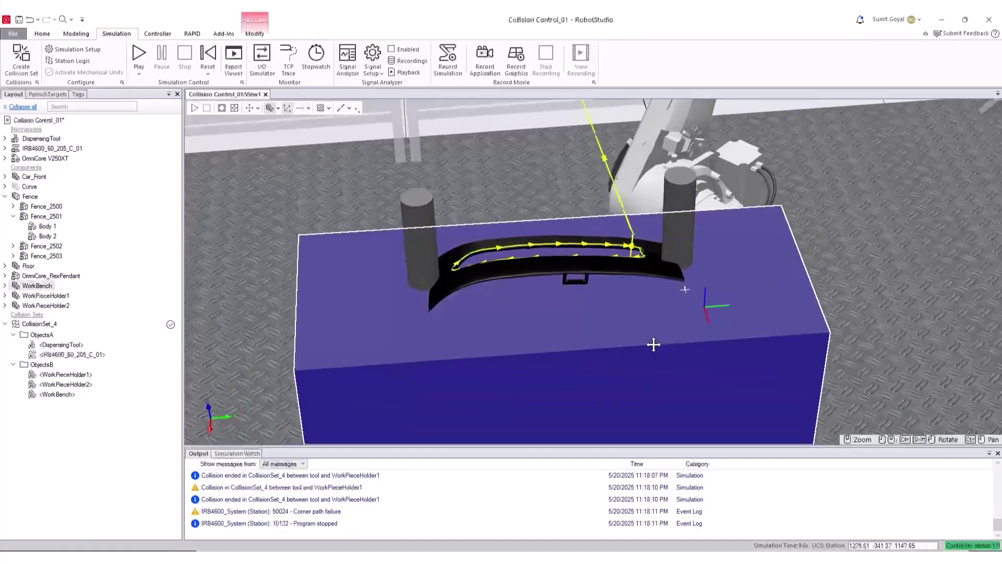
pyautogui.click(964, 278)
pyautogui.click(47, 94)
pyautogui.click(21, 170)
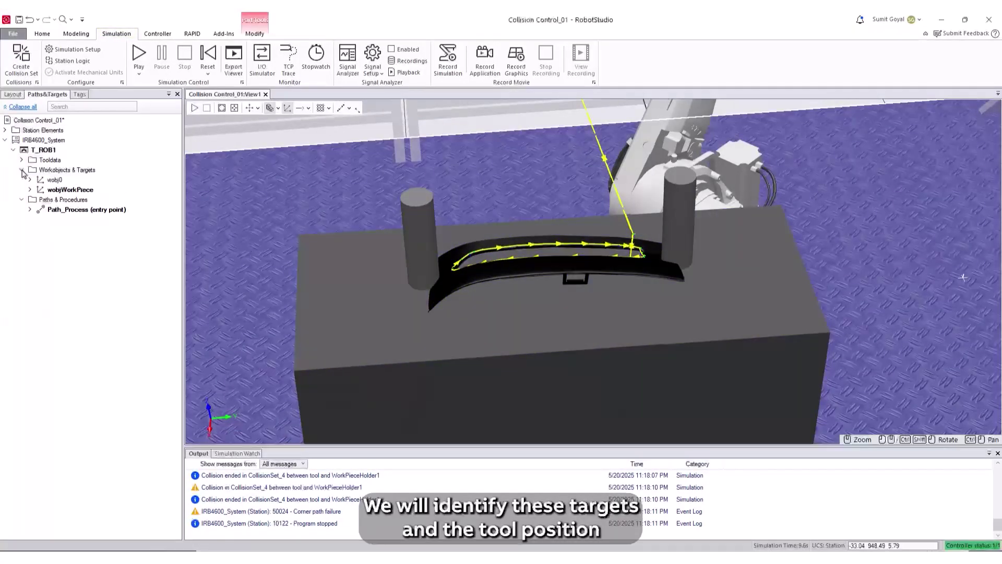
pyautogui.click(29, 189)
pyautogui.click(39, 200)
# Show DispensingTool at pWaterJet_80, _70 and _60, then select pWaterJet_70 through pWaterJet_90.
pyautogui.click(76, 298)
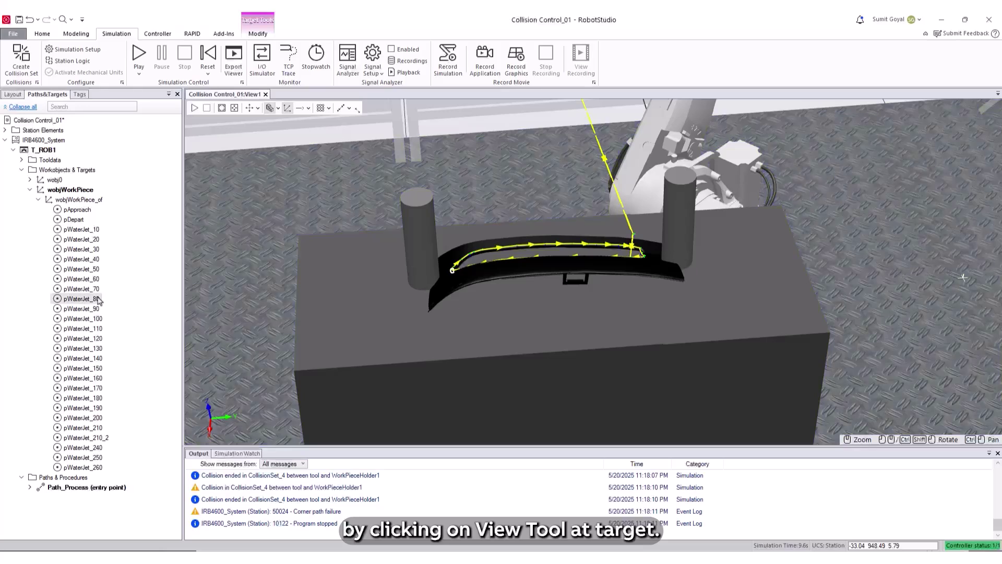
pyautogui.rightClick(90, 298)
pyautogui.moveTo(175, 410)
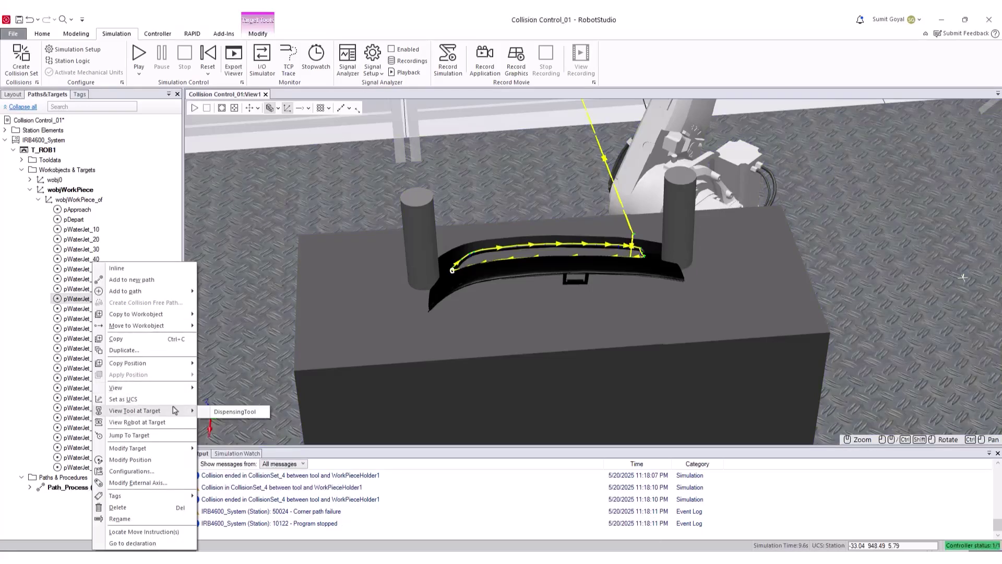
pyautogui.click(210, 413)
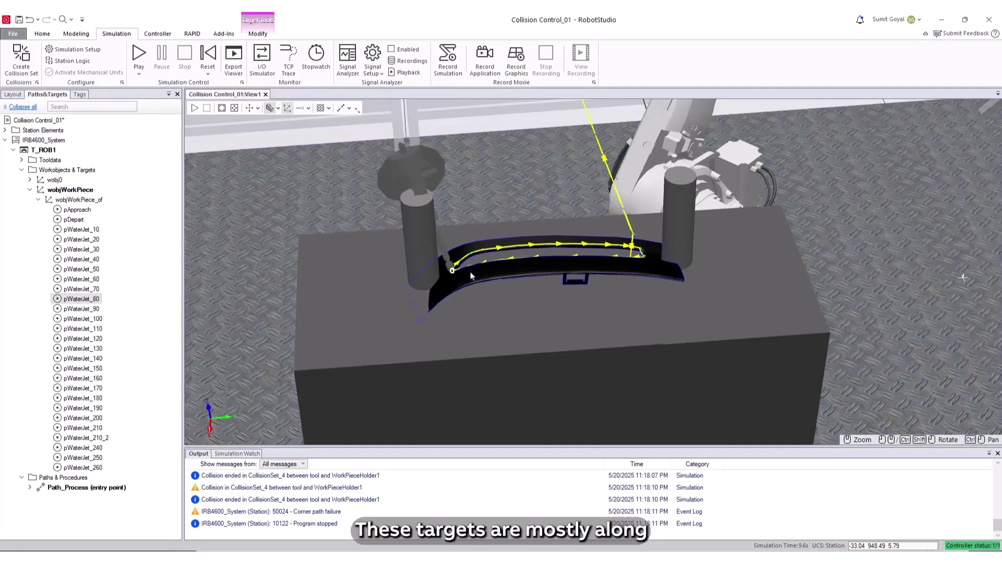
pyautogui.click(96, 290)
pyautogui.click(96, 281)
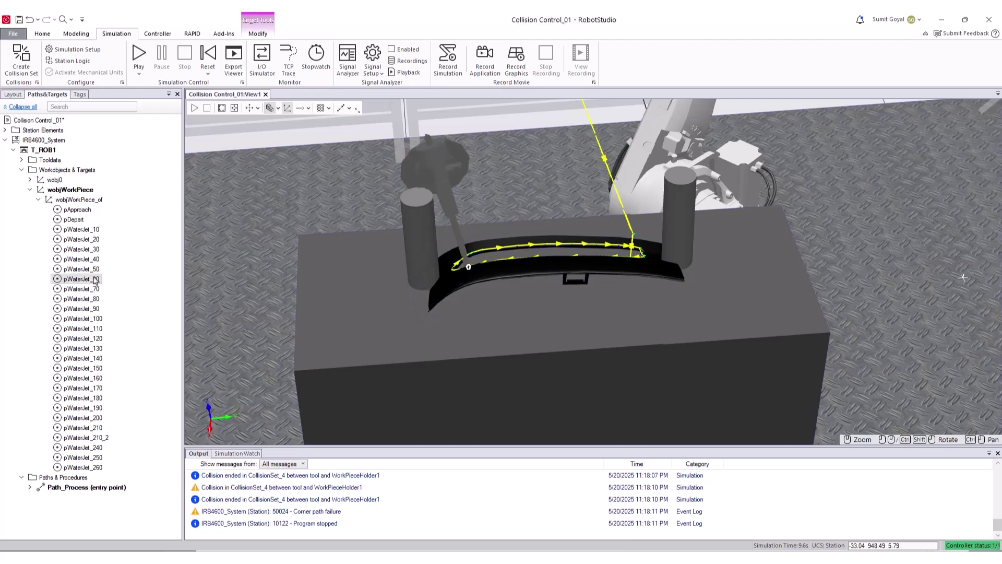
pyautogui.click(93, 290)
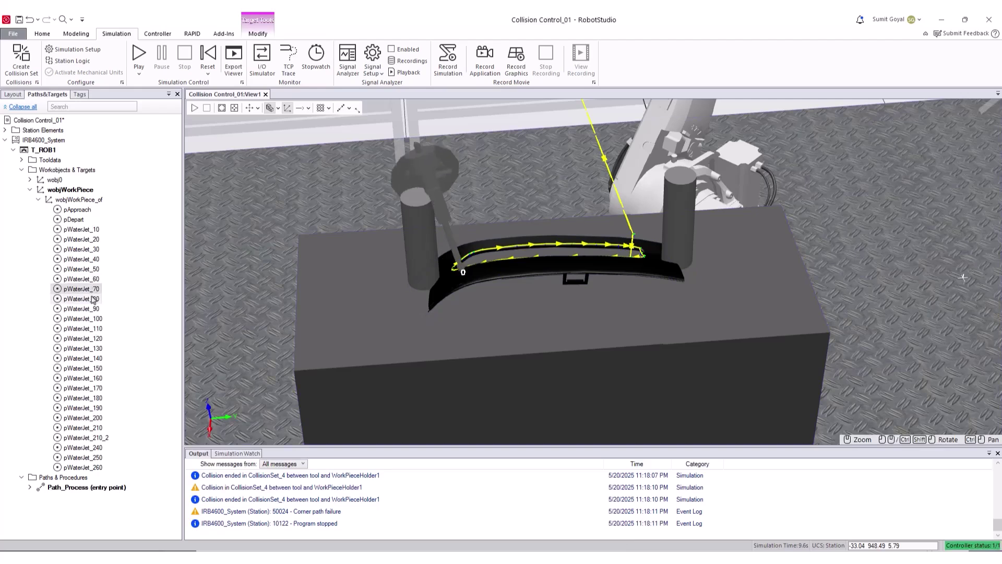
pyautogui.click(92, 300)
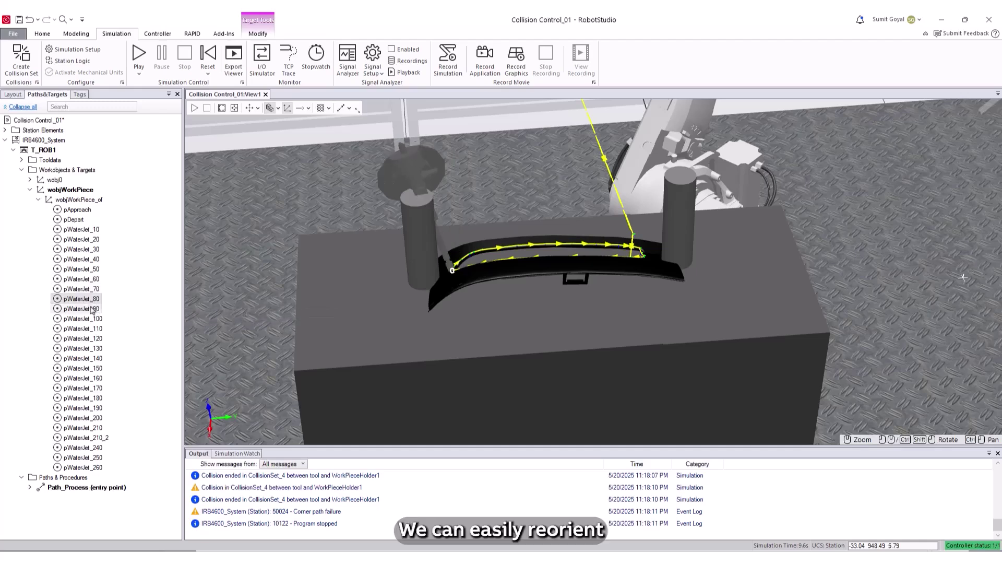
pyautogui.click(92, 310)
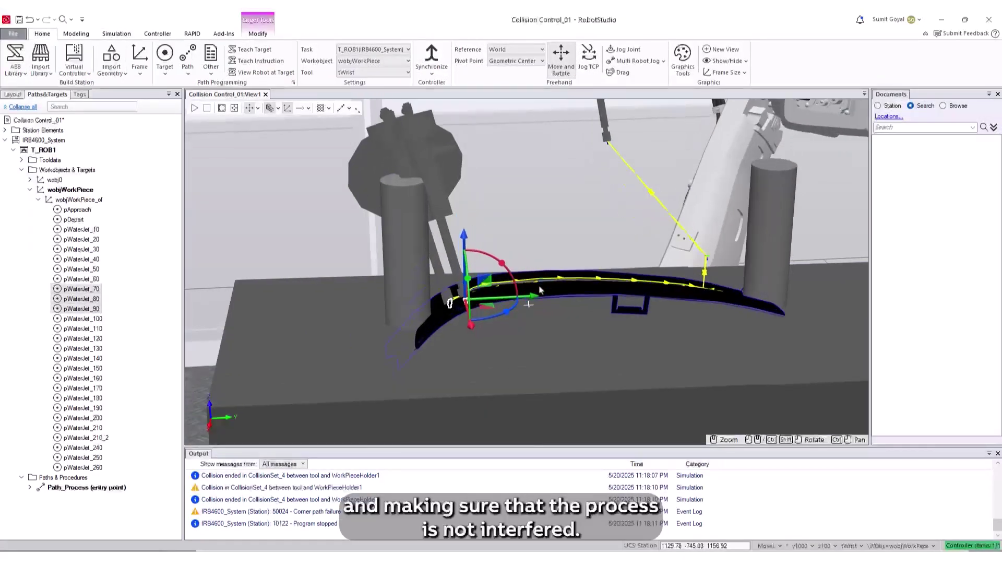
# Rotate the selected targets -7.75° about X and the pWaterJet_210 targets by 4.50°.
pyautogui.keyDown('ctrl'); pyautogui.keyDown('shift'); pyautogui.moveTo(540, 290); pyautogui.dragTo(538, 251); pyautogui.keyUp('shift'); pyautogui.keyUp('ctrl')
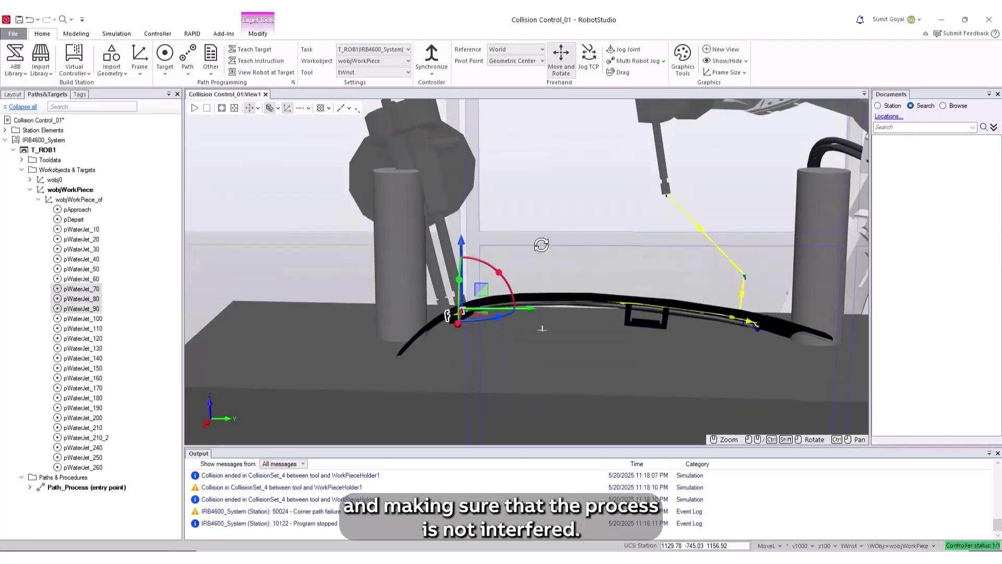
pyautogui.moveTo(499, 278); pyautogui.dragTo(506, 289)
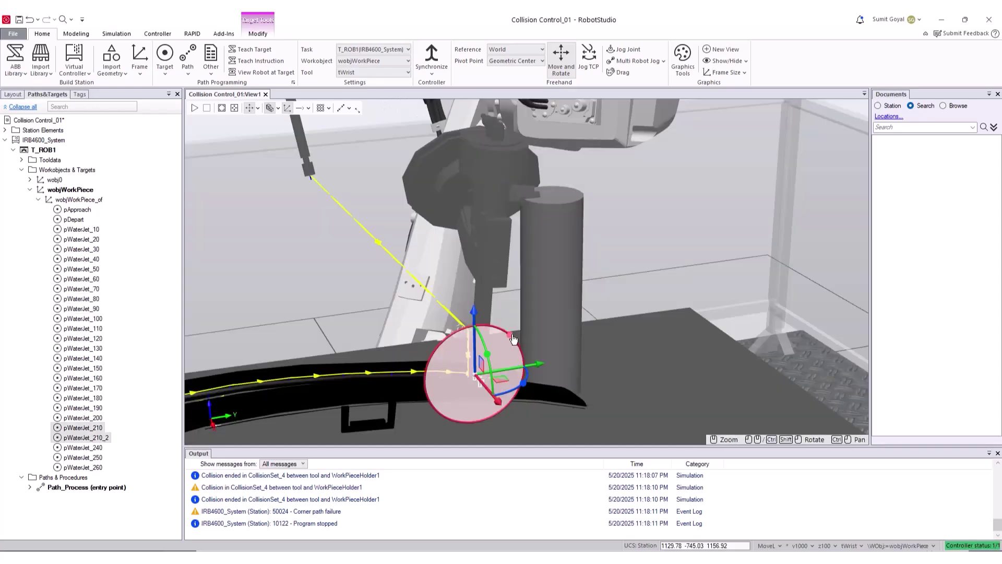
pyautogui.moveTo(504, 337); pyautogui.dragTo(506, 338)
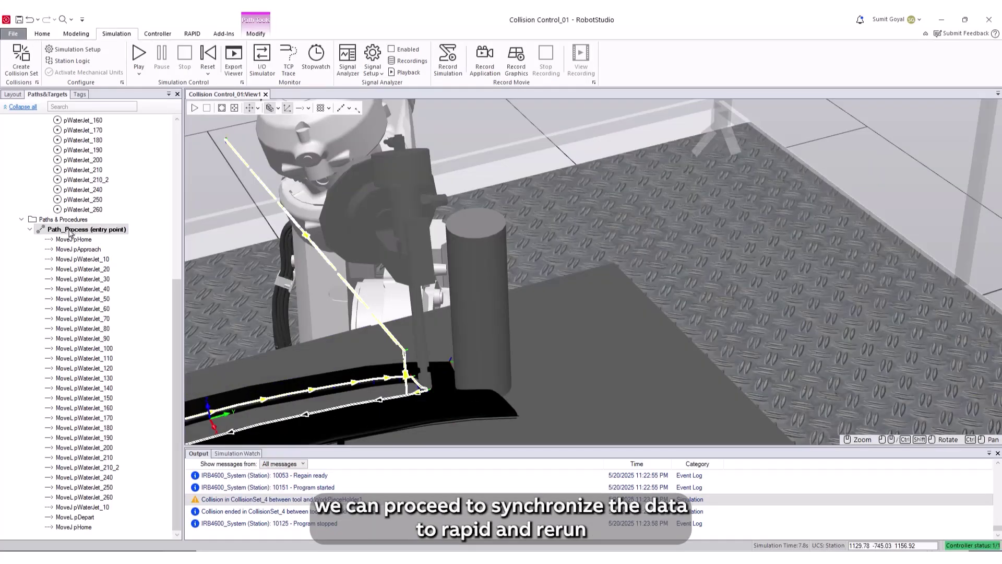
# Synchronize Path_Process to the RAPID MainModule.
pyautogui.rightClick(69, 232)
pyautogui.click(83, 249)
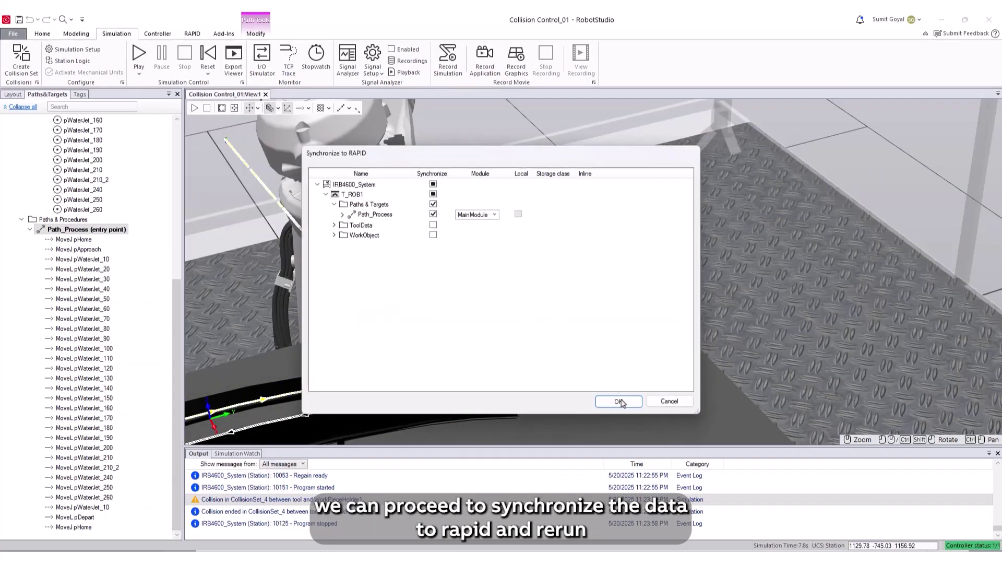
pyautogui.click(620, 402)
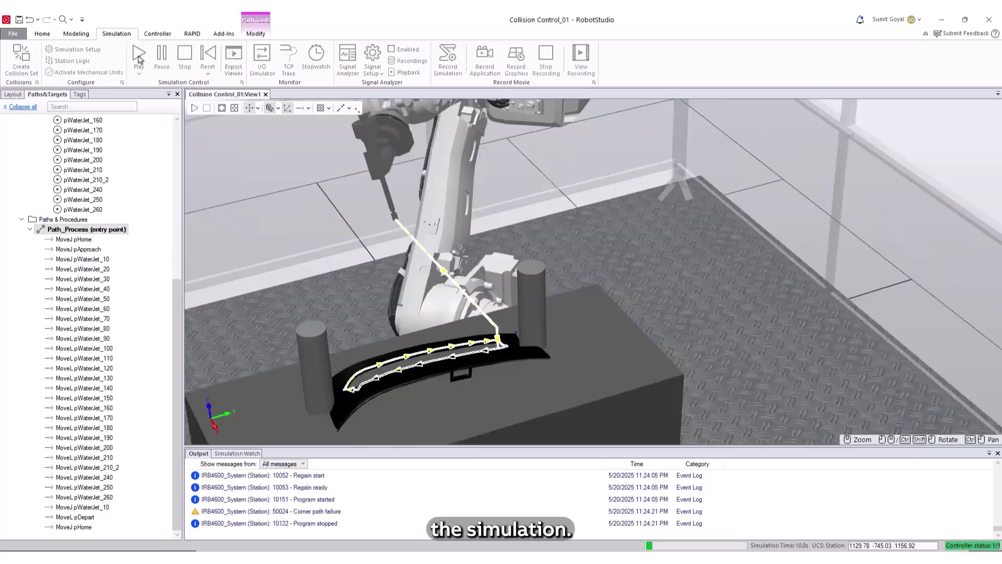
# Play the simulation twice with the corrected targets, confirming no collisions, then show the Layout tree.
pyautogui.click(139, 58)
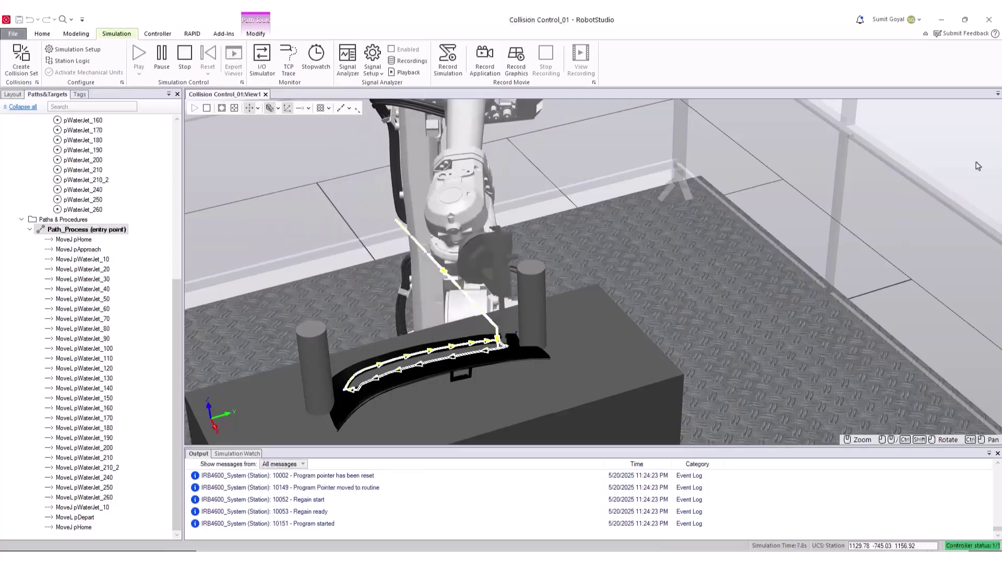
pyautogui.keyDown('ctrl'); pyautogui.keyDown('shift'); pyautogui.moveTo(575, 319); pyautogui.dragTo(640, 319); pyautogui.keyUp('shift'); pyautogui.keyUp('ctrl')
pyautogui.scroll(-3, 569, 324)
pyautogui.click(950, 156)
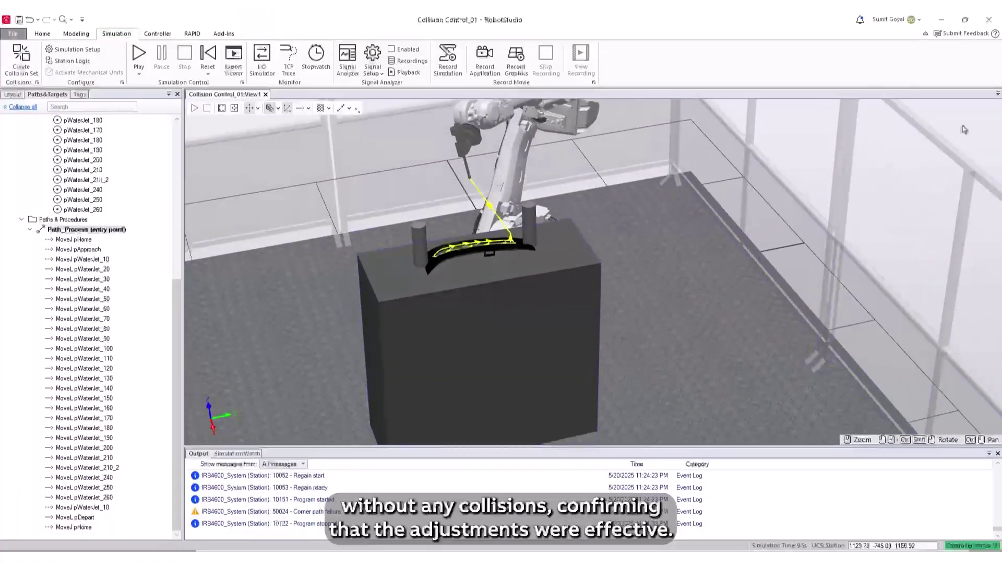
pyautogui.click(140, 57)
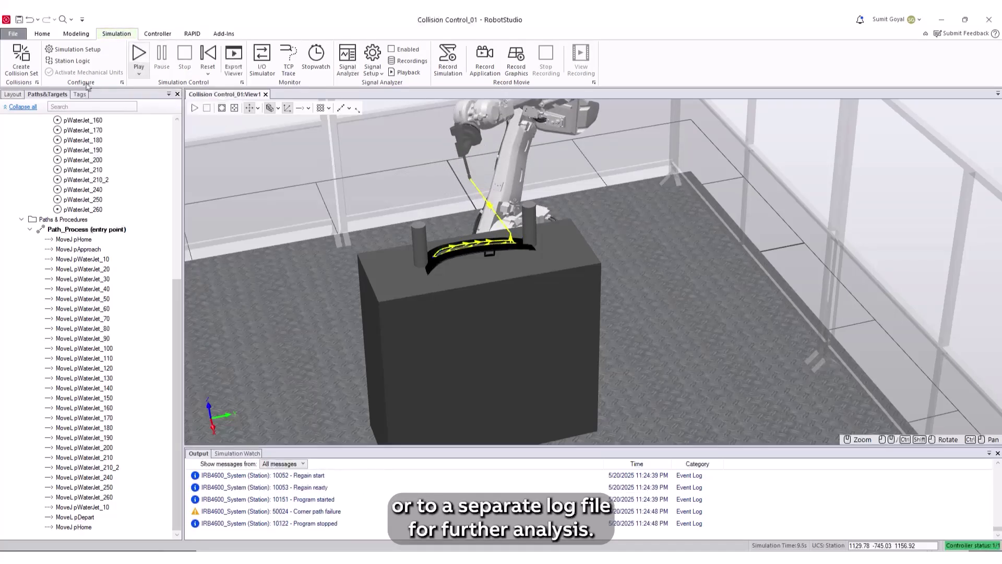
pyautogui.click(8, 95)
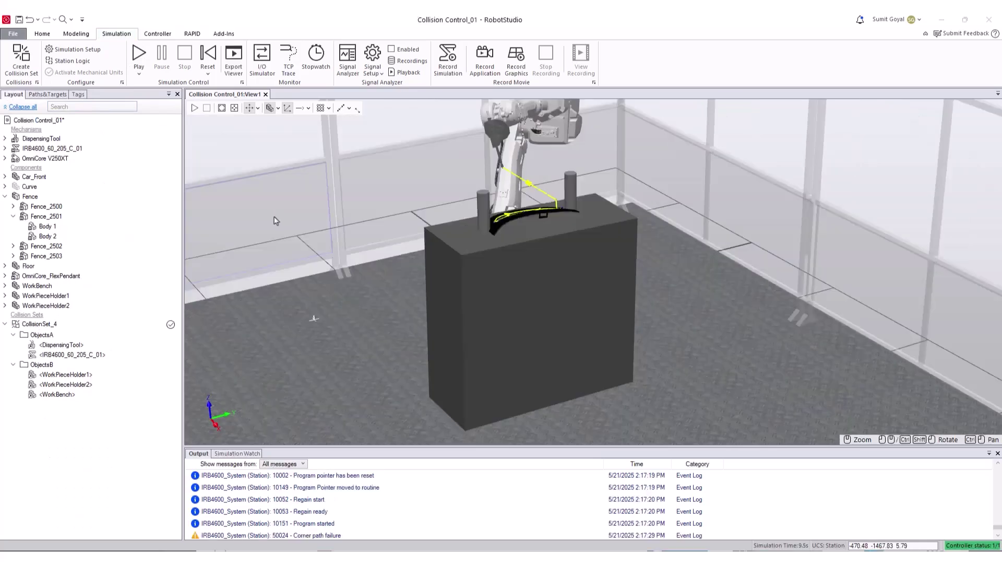
# Review File > Options Simulation > Collision: detection Always, logging to the Output window.
pyautogui.click(13, 33)
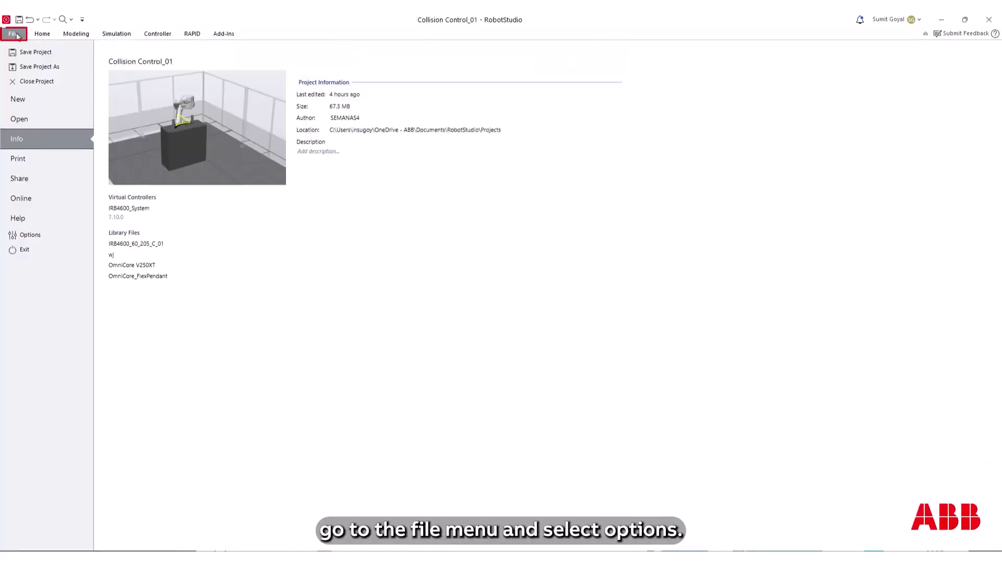
pyautogui.click(30, 235)
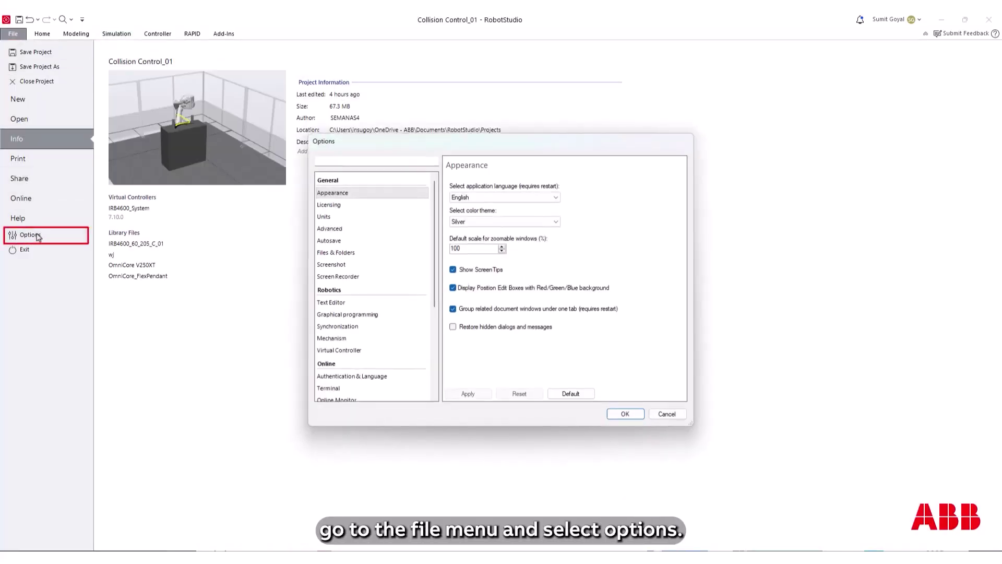
pyautogui.scroll(-5, 409, 308)
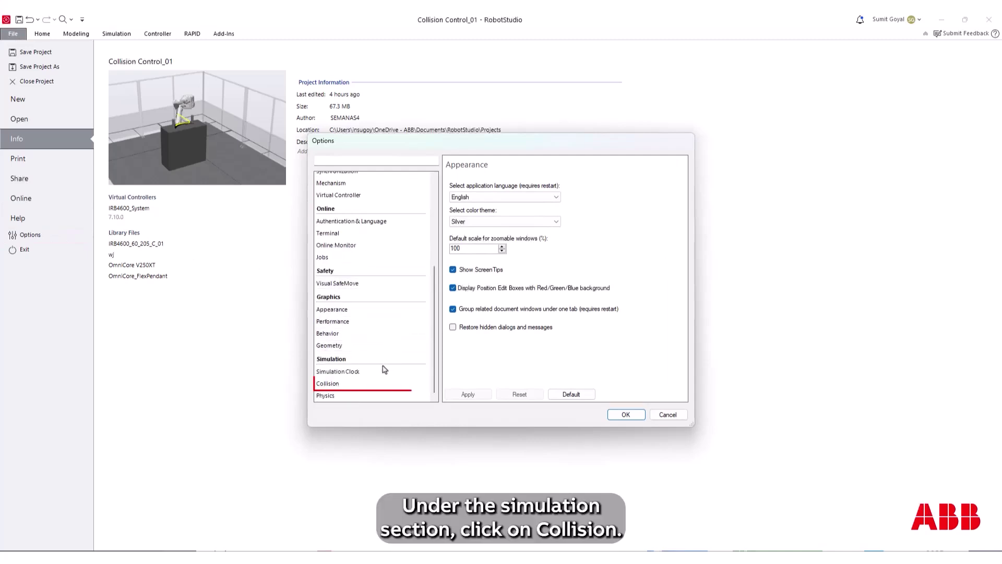
pyautogui.click(373, 385)
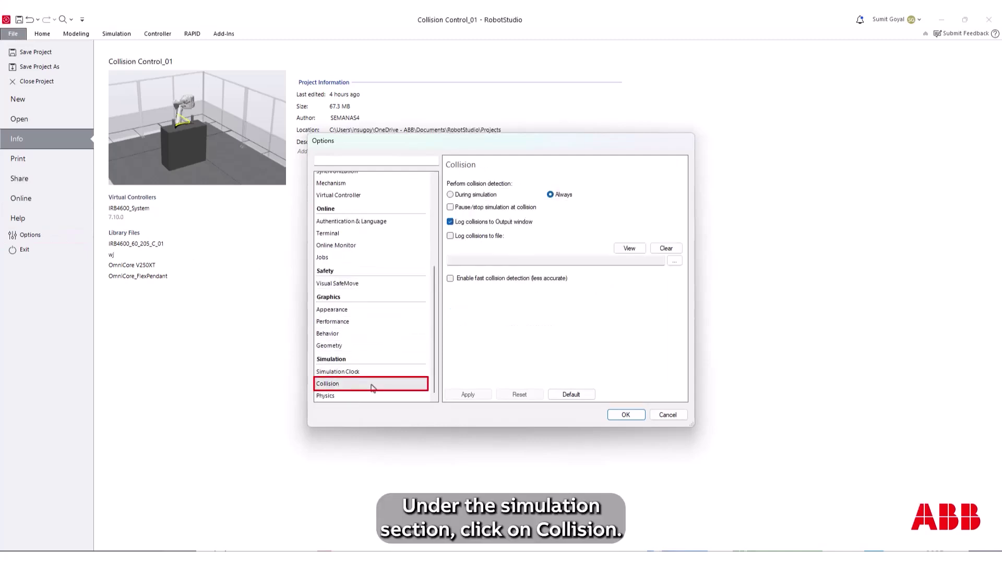
pyautogui.click(626, 415)
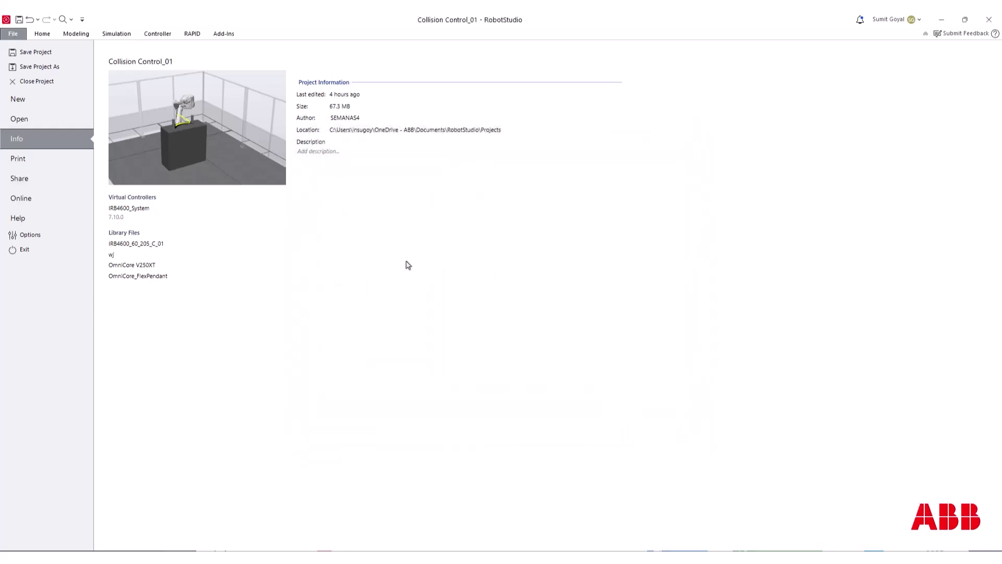
# Return to the Collision Control_01 station view with the whole cell in view.
pyautogui.click(124, 36)
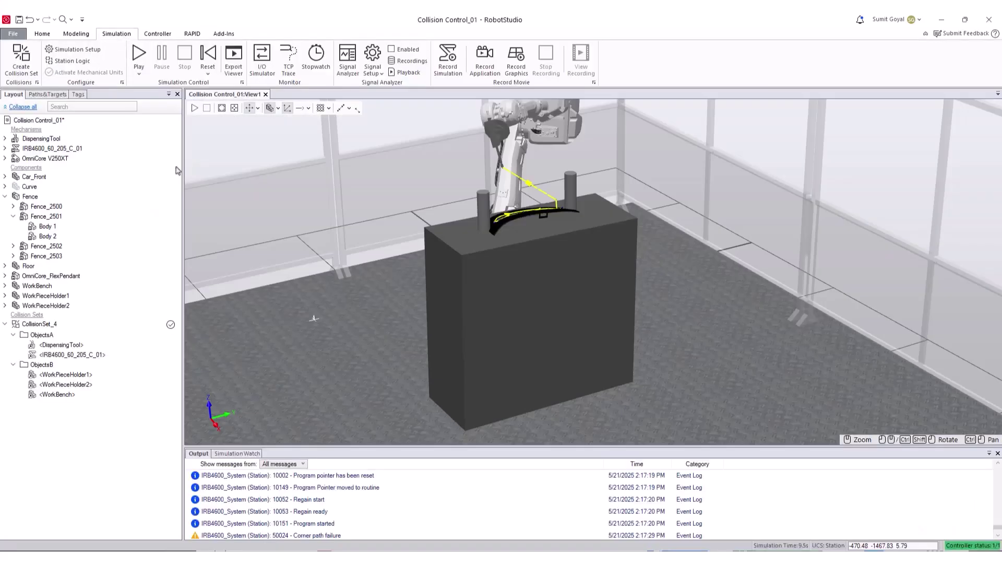
pyautogui.scroll(-5, 384, 278)
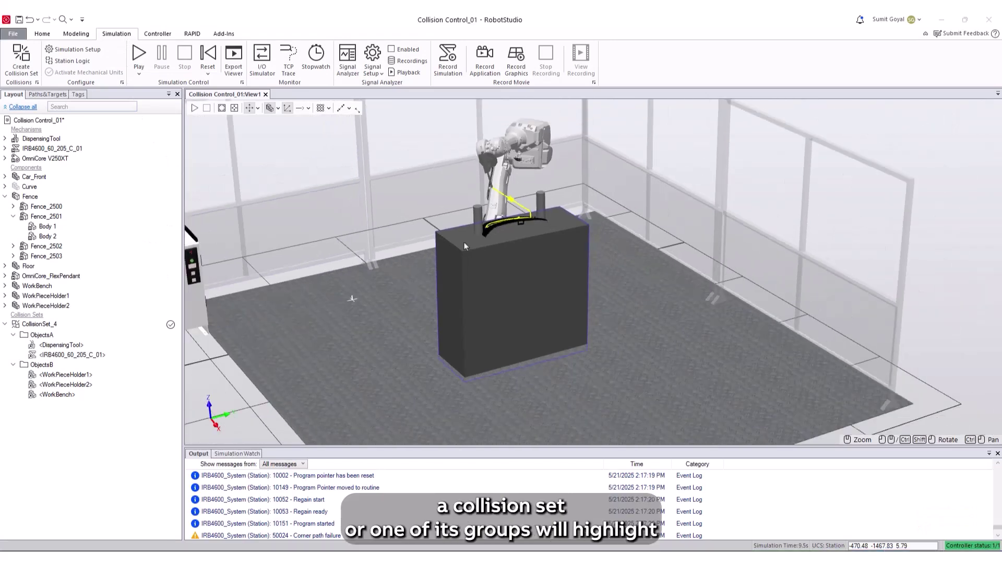
pyautogui.keyDown('ctrl'); pyautogui.moveTo(625, 295); pyautogui.dragTo(673, 297); pyautogui.keyUp('ctrl')
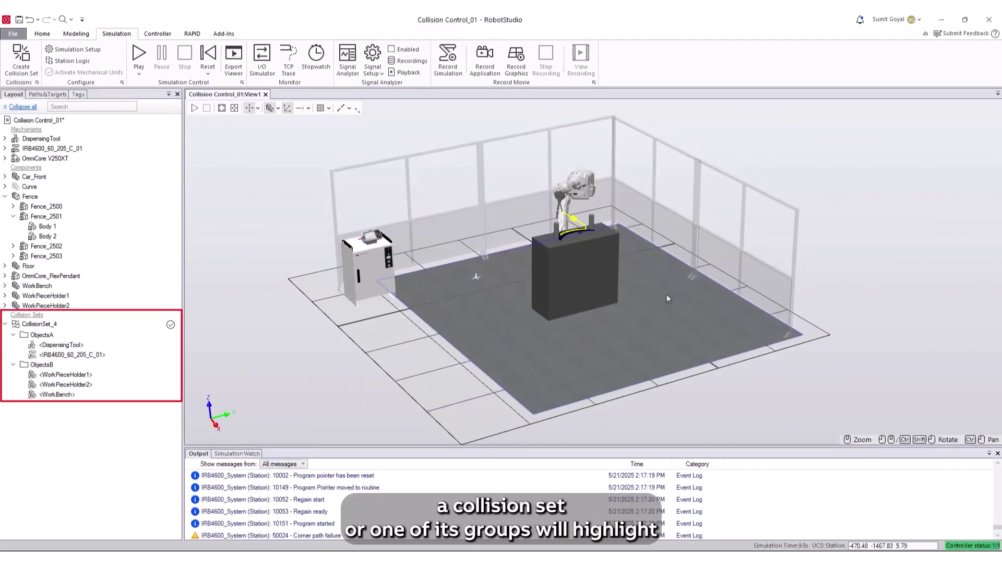
# Highlight CollisionSet_4, then its ObjectsA and ObjectsB groups, and clear the highlight.
pyautogui.click(50, 325)
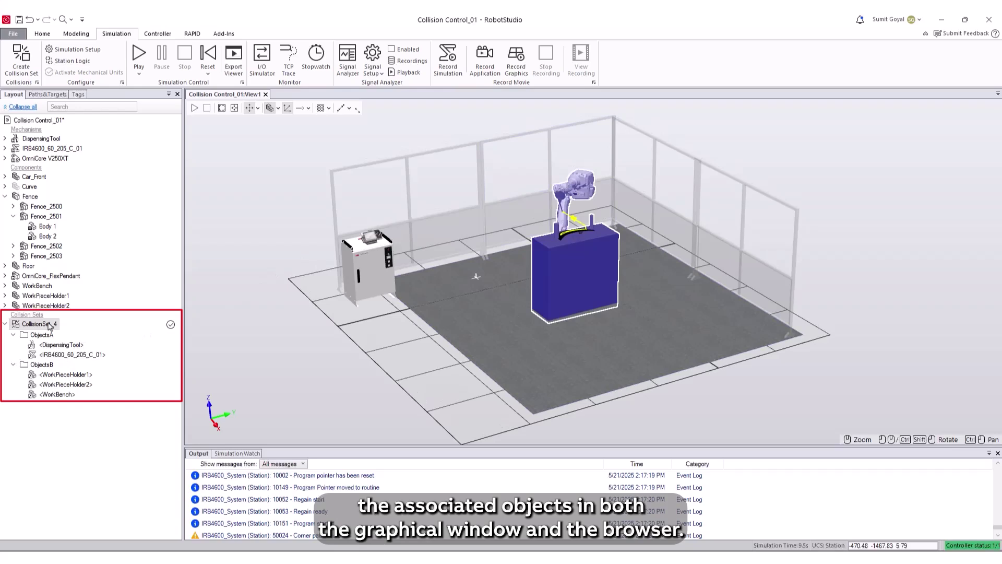
pyautogui.click(51, 335)
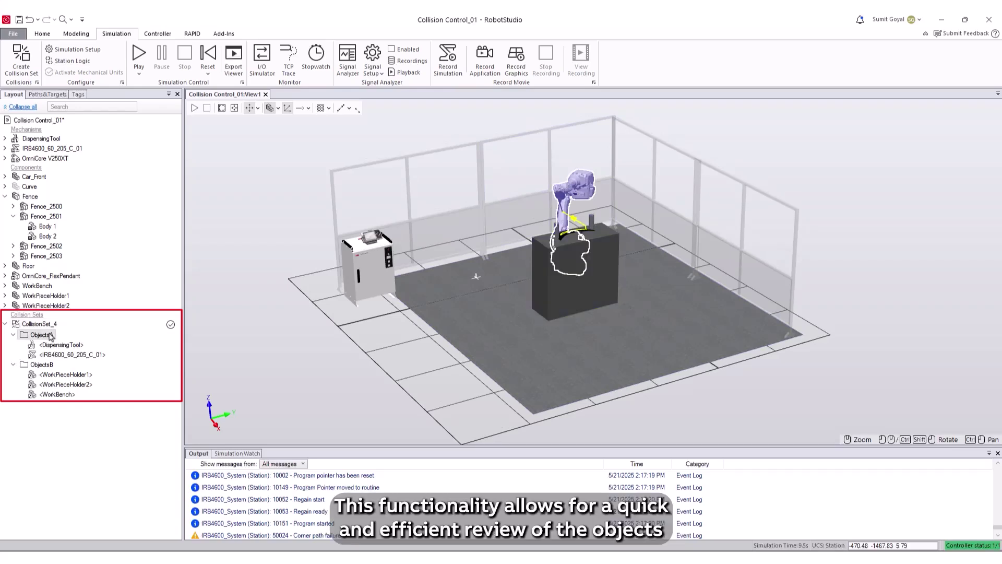
pyautogui.click(40, 365)
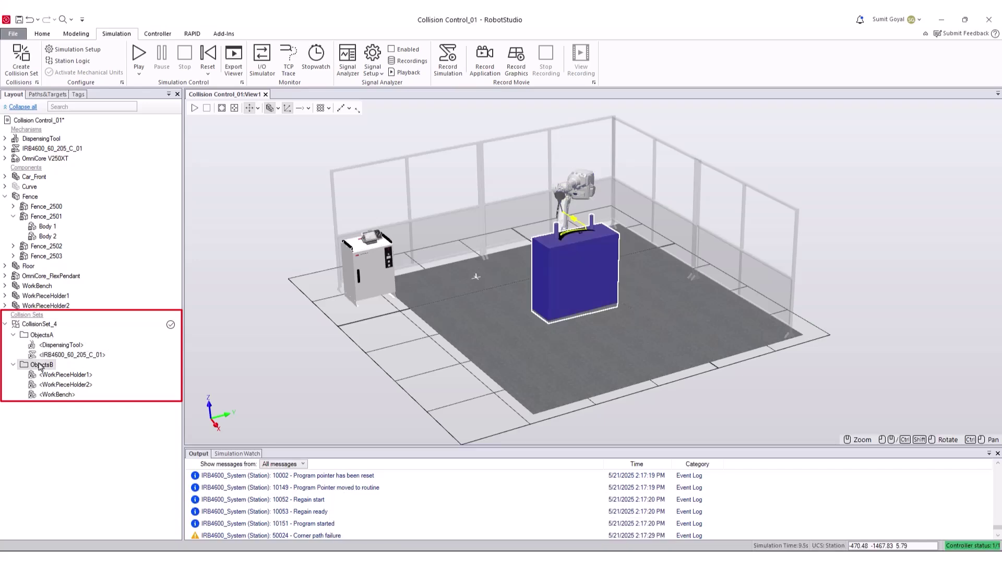
pyautogui.click(59, 439)
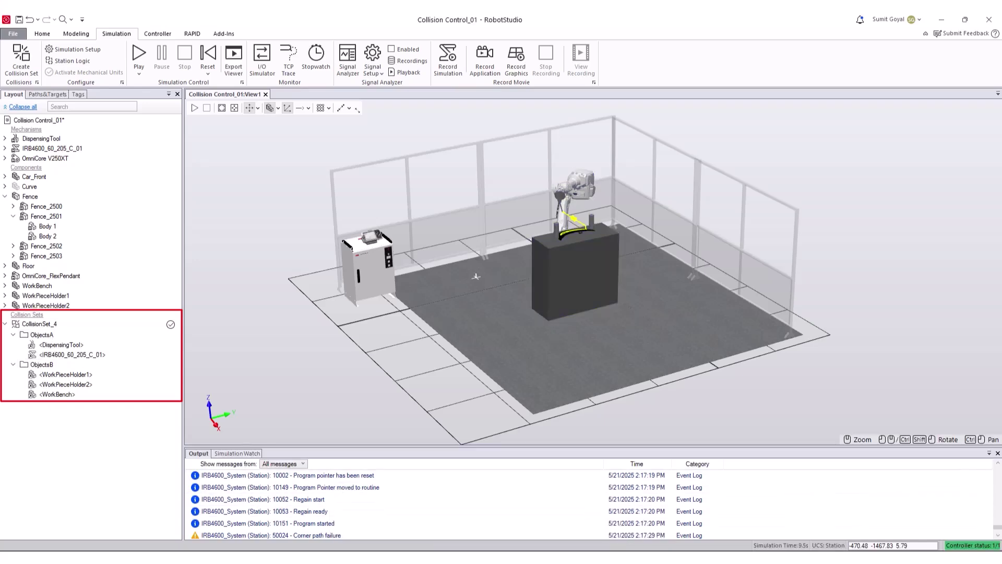